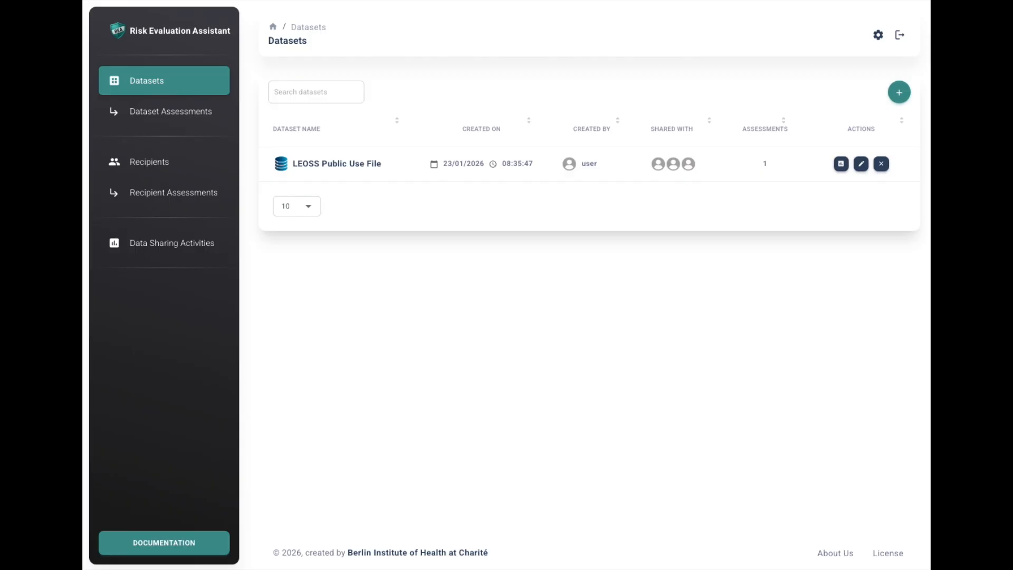
- Start a new dataset and name it "Test dataset", leaving the optional description blank
left_click(898, 94)
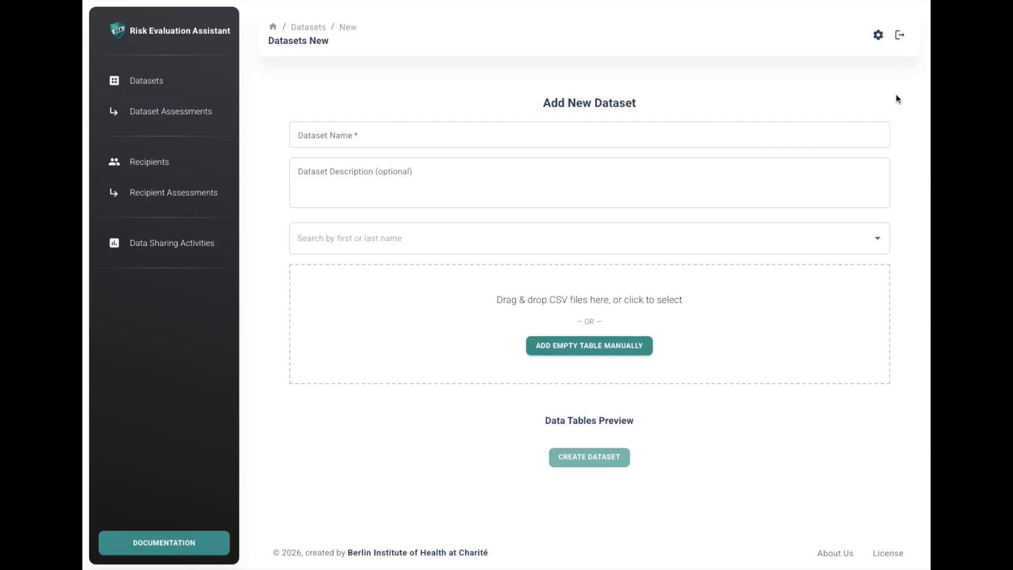
left_click(780, 130)
type("T")
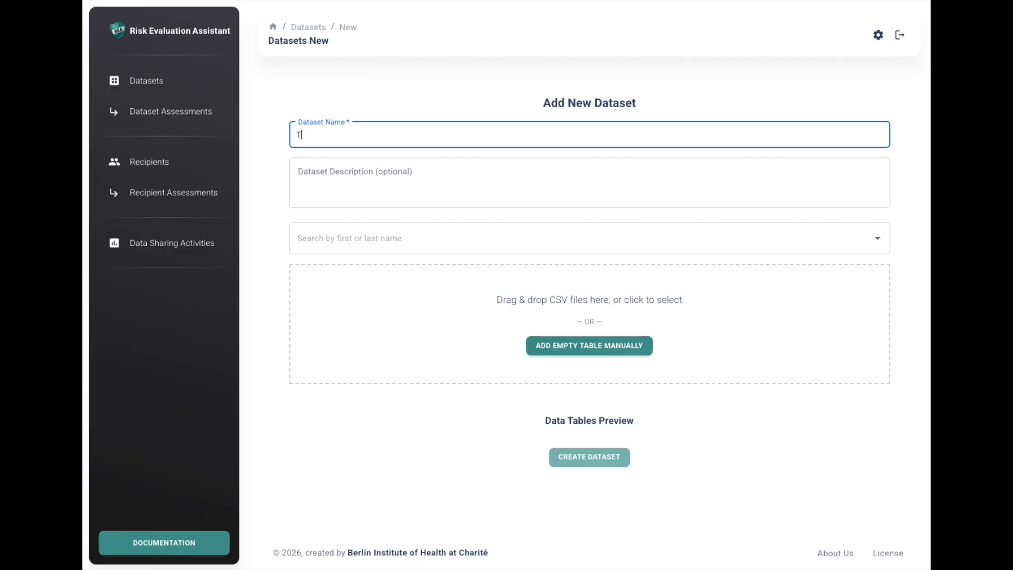
type("est dataset")
left_click(652, 186)
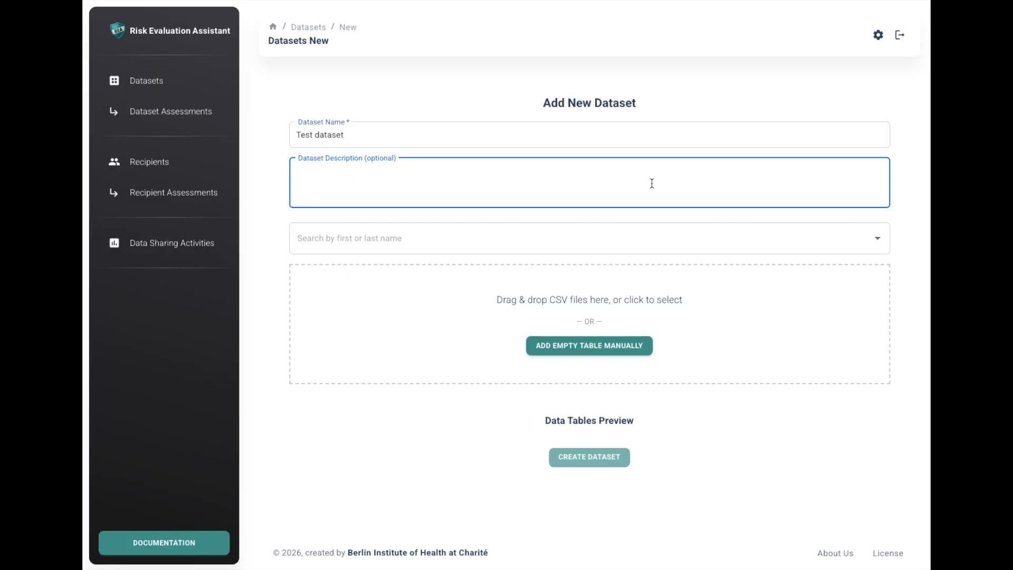
- Search for users to share the dataset with using "jo", and clear the search without selecting anyone
left_click(651, 241)
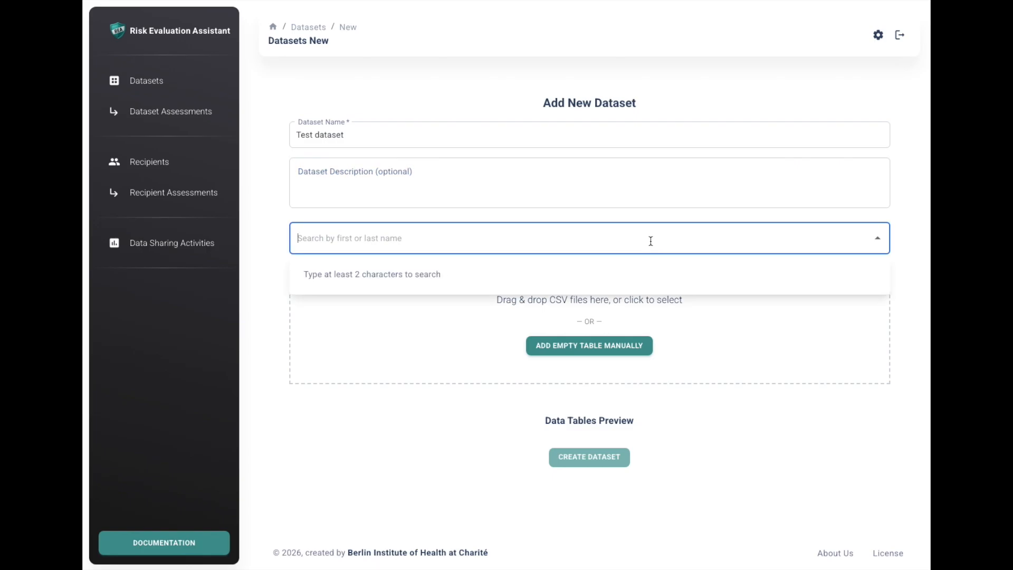
type("jo")
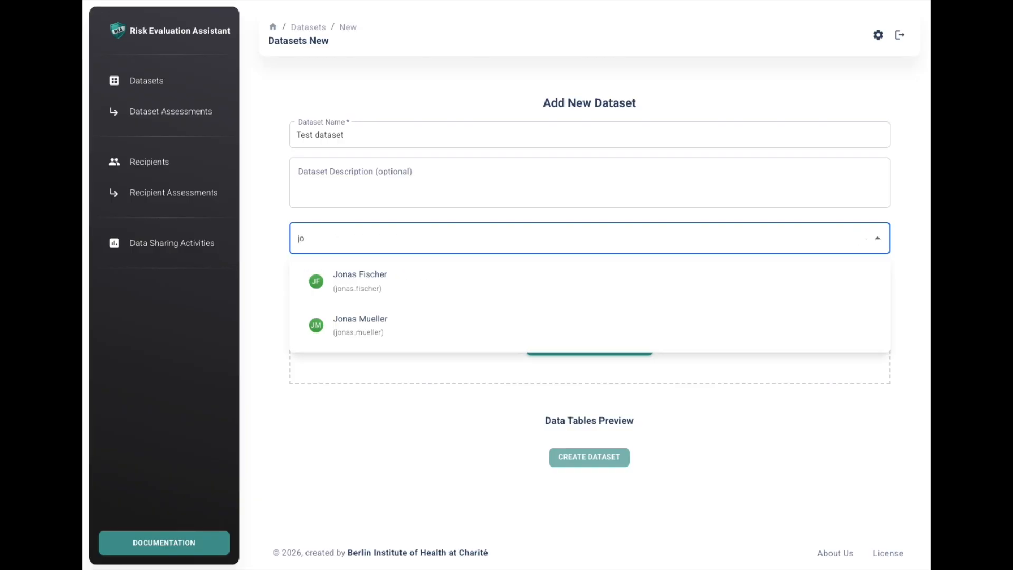
key("BackSpace")
key("BackSpace")
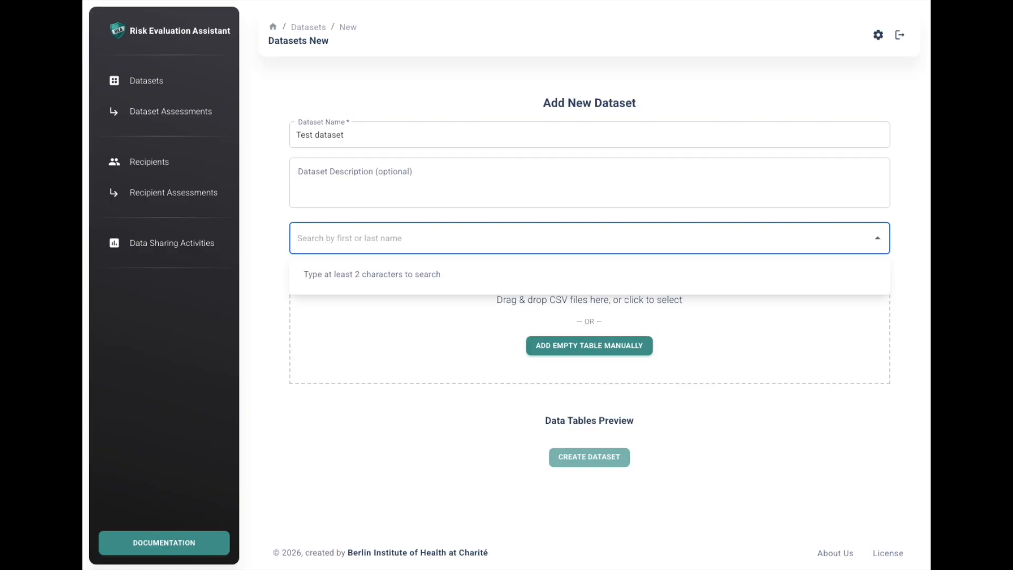
left_click(850, 431)
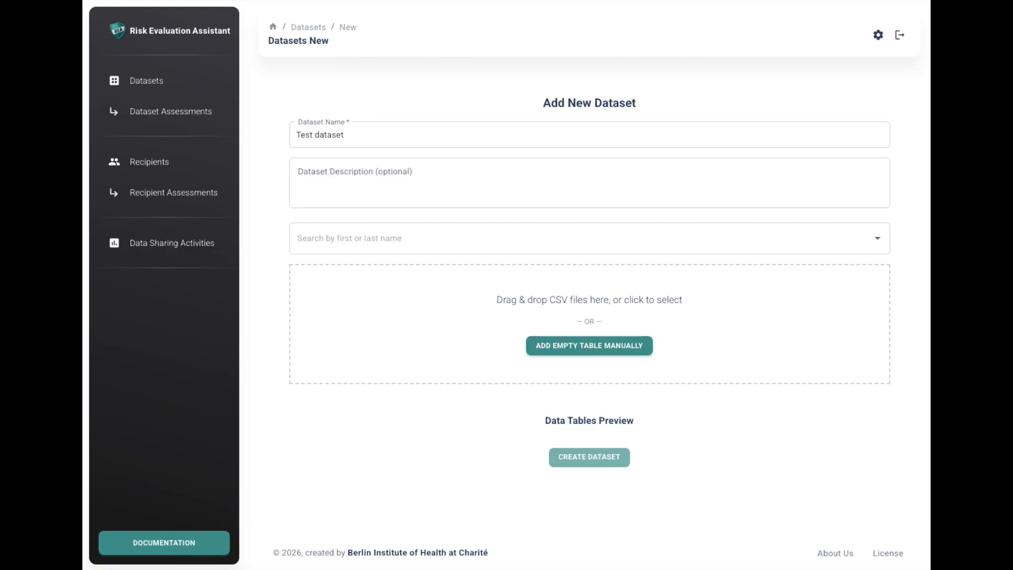
- Import Sample.csv as the dataset's table and create the dataset with its detected fields and data types
left_click_drag(83, 364, 394, 340)
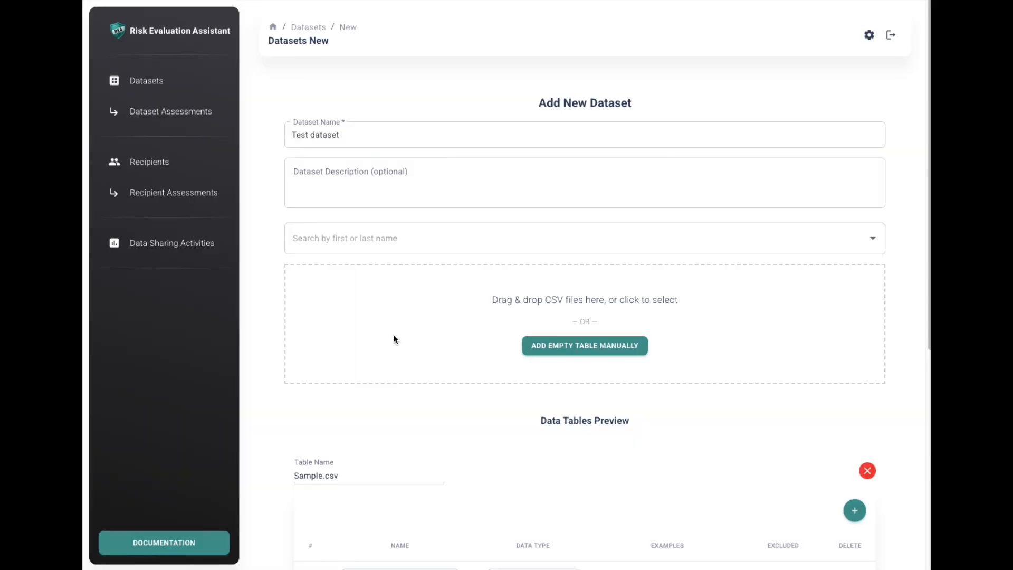
scroll(397, 336, "down", 1)
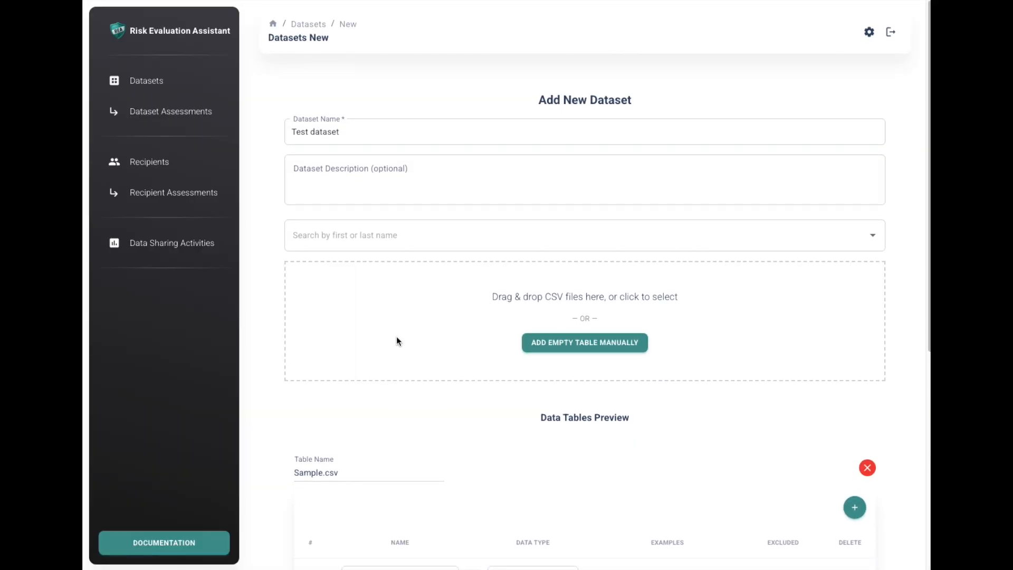
scroll(397, 340, "down", 6)
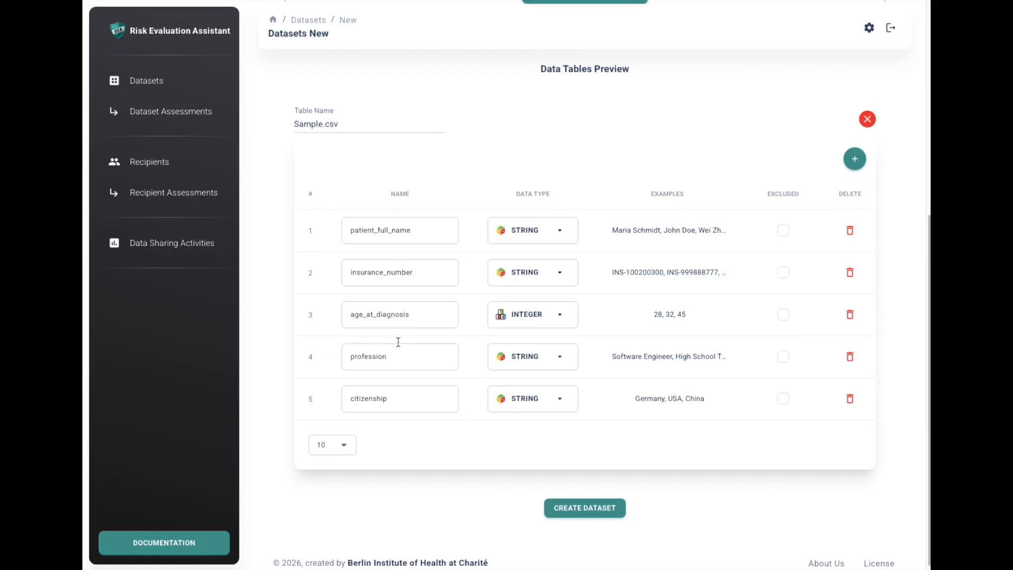
scroll(397, 341, "up", 1)
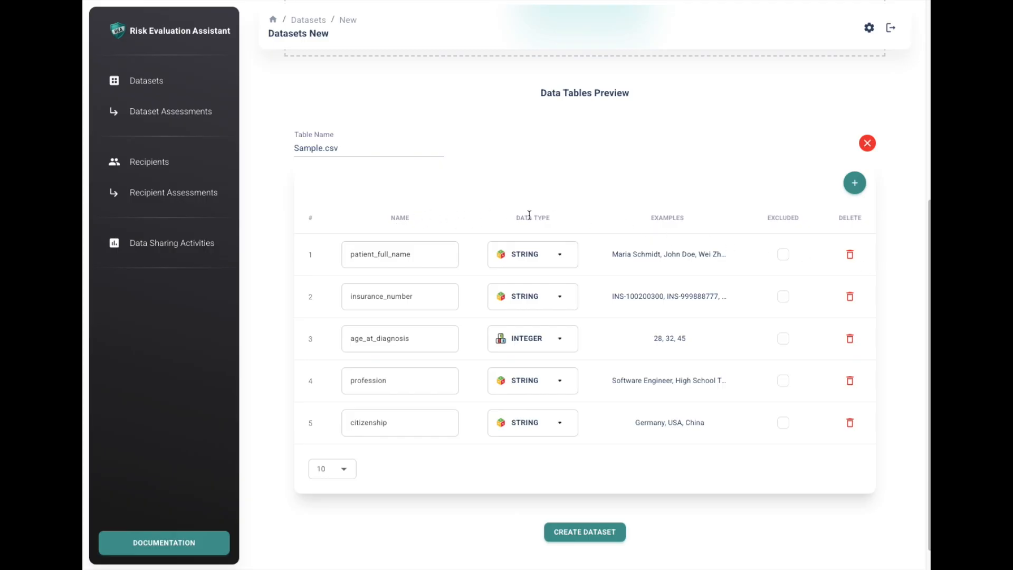
left_click(616, 532)
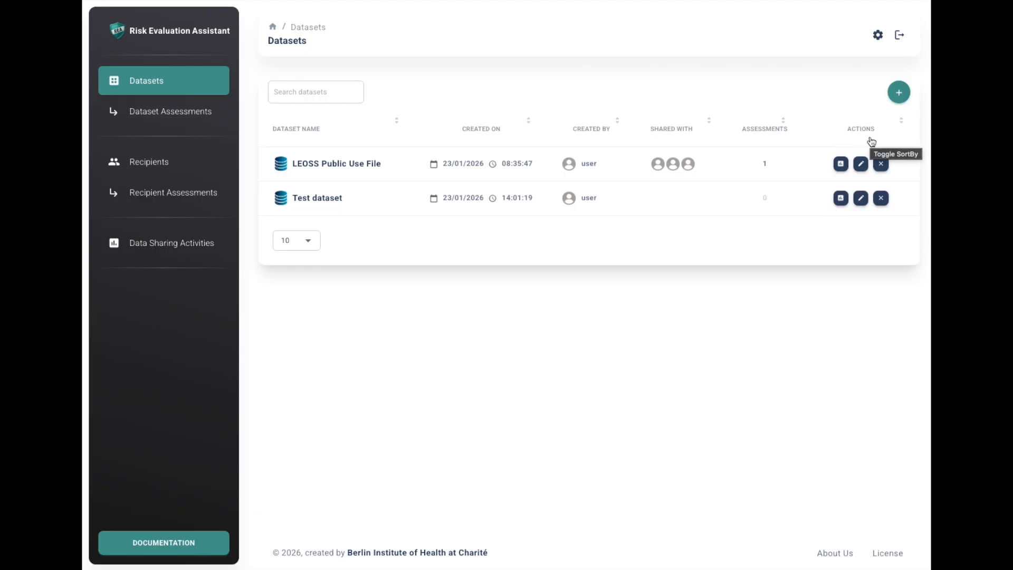
- Start an assessment of Test dataset, answering No to privacy questions 1 and 7 and Yes to questions 3, 5, 9 and 10
left_click(841, 198)
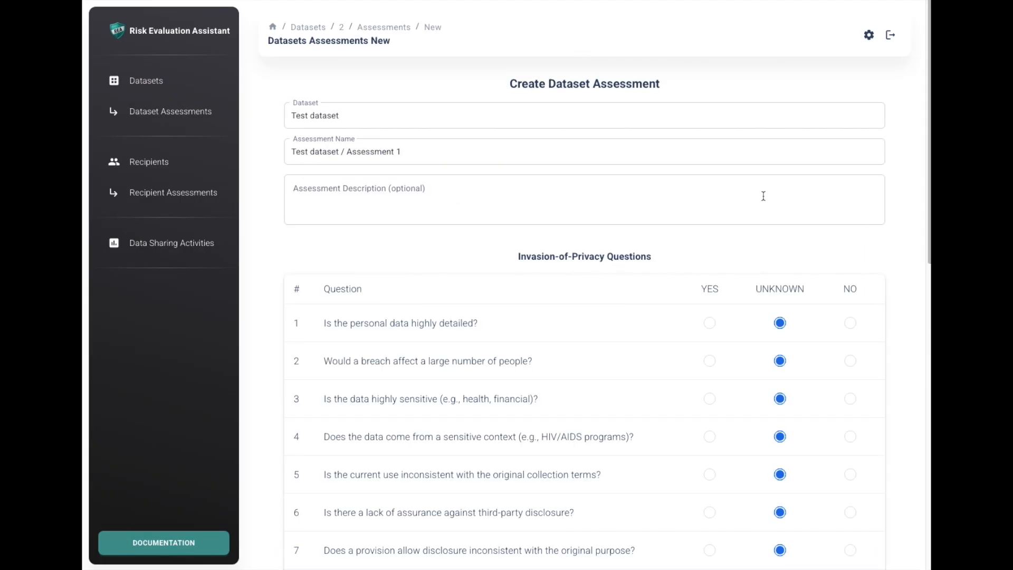
left_click(548, 151)
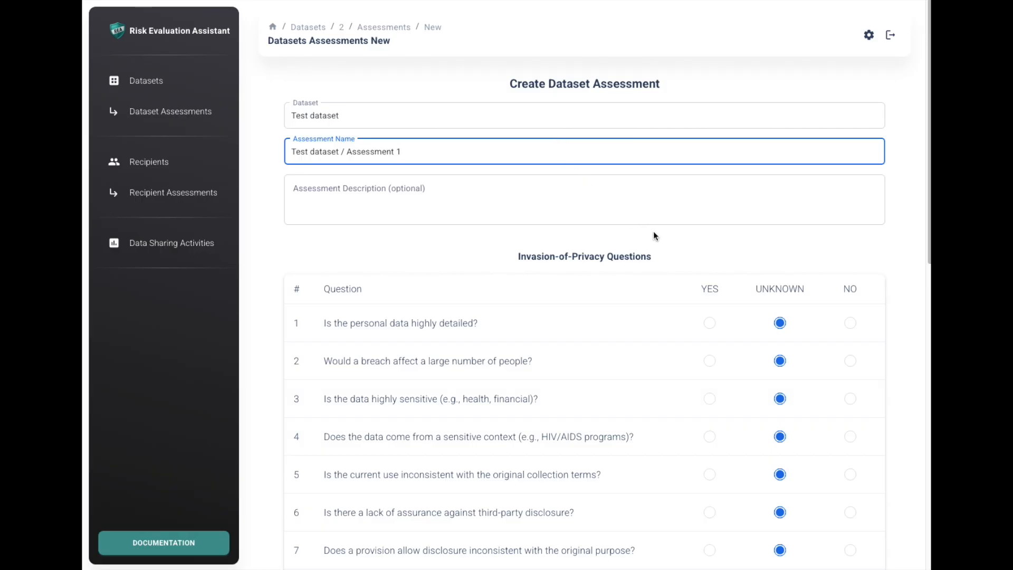
scroll(653, 233, "down", 1)
scroll(654, 232, "down", 3)
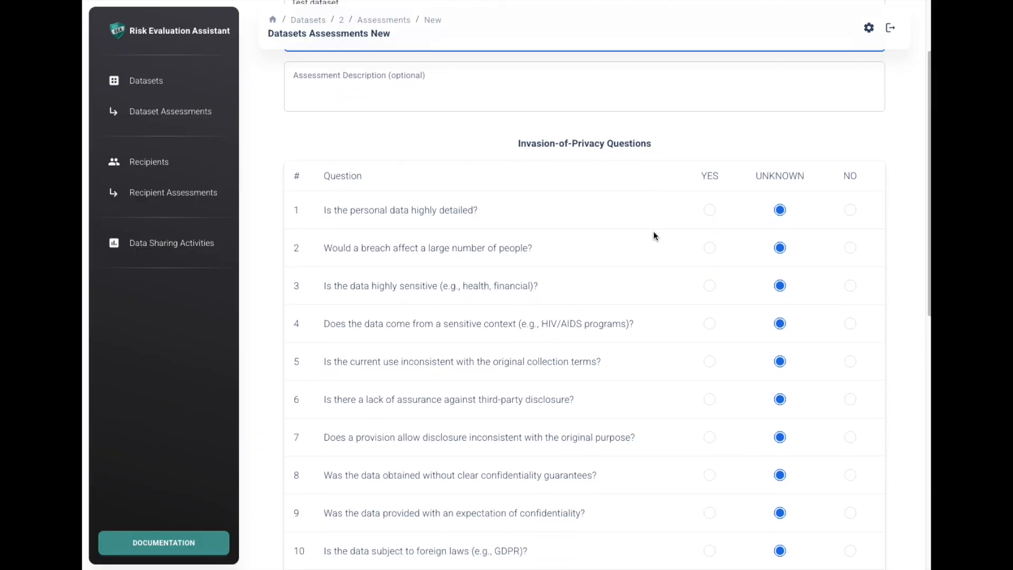
scroll(654, 235, "up", 1)
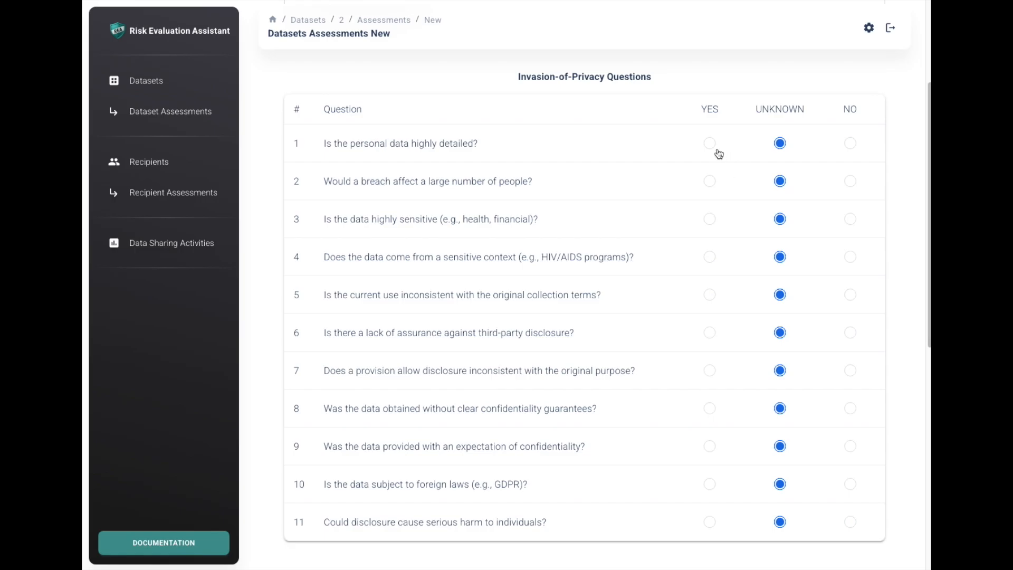
left_click(847, 146)
left_click(710, 220)
left_click(709, 295)
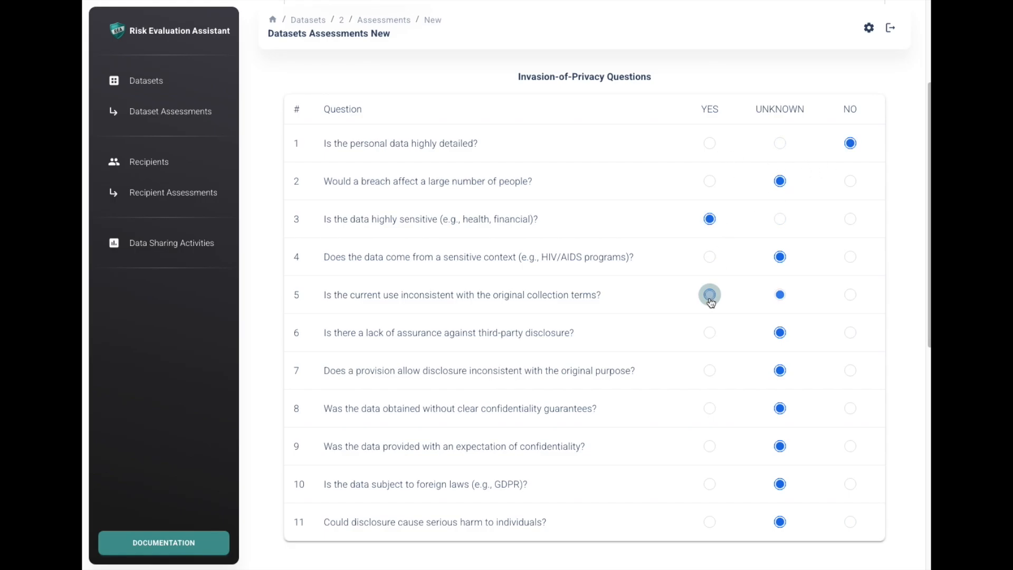
left_click(849, 374)
left_click(710, 446)
left_click(709, 483)
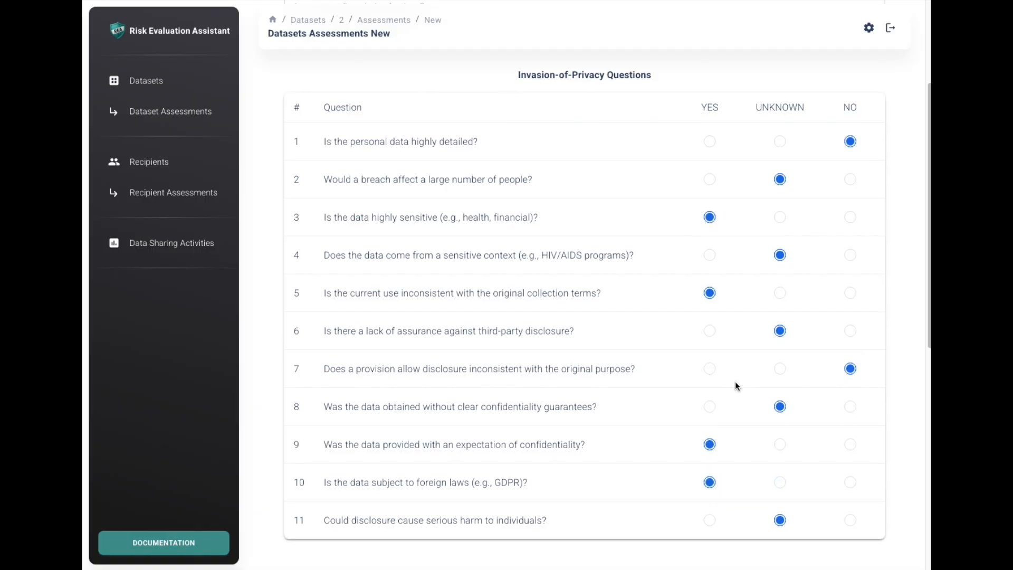
- Rate the patient_full_name attribute High for replicability, availability and distinguishability
scroll(736, 381, "down", 5)
scroll(735, 381, "down", 2)
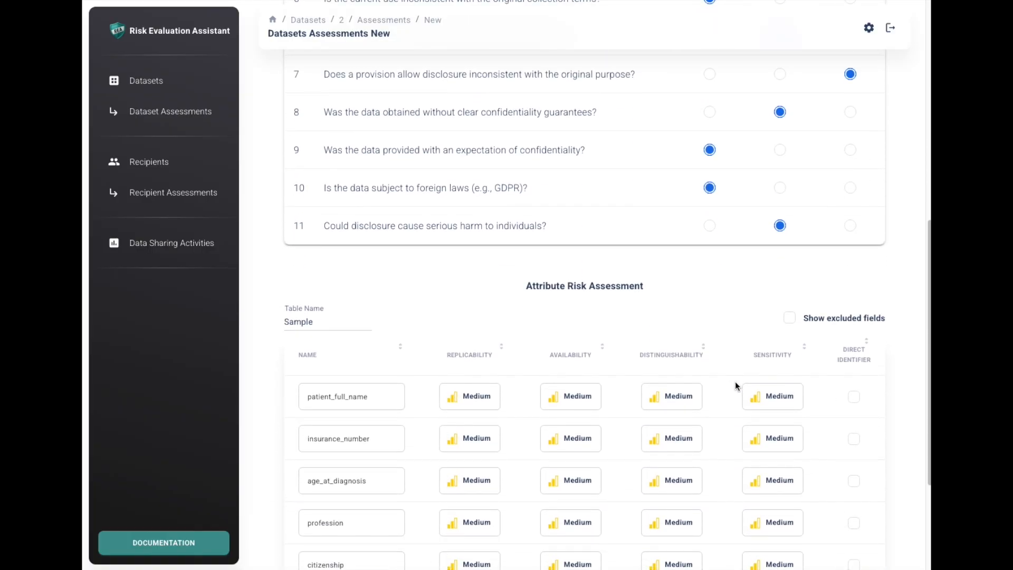
scroll(737, 385, "down", 2)
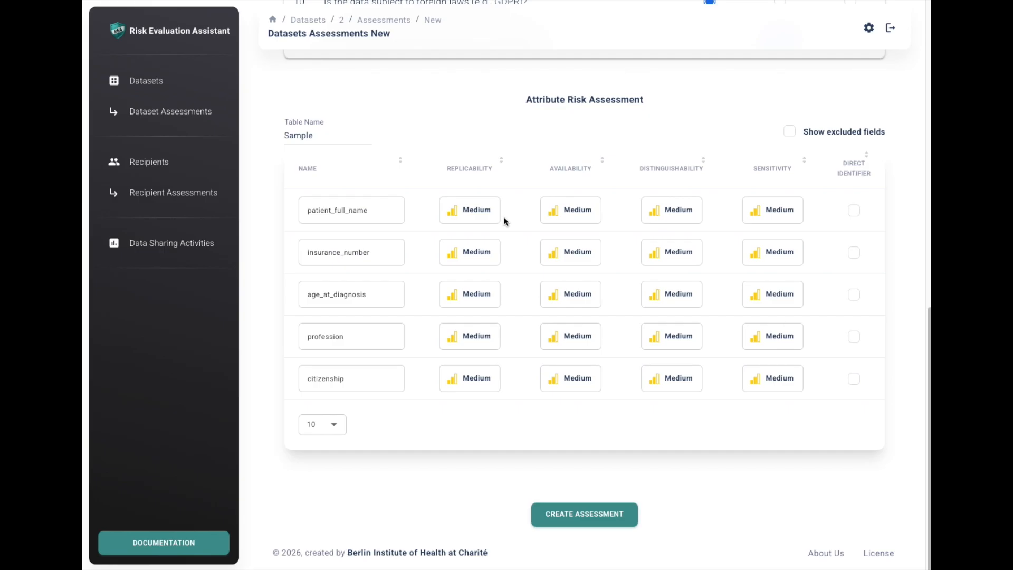
left_click(484, 216)
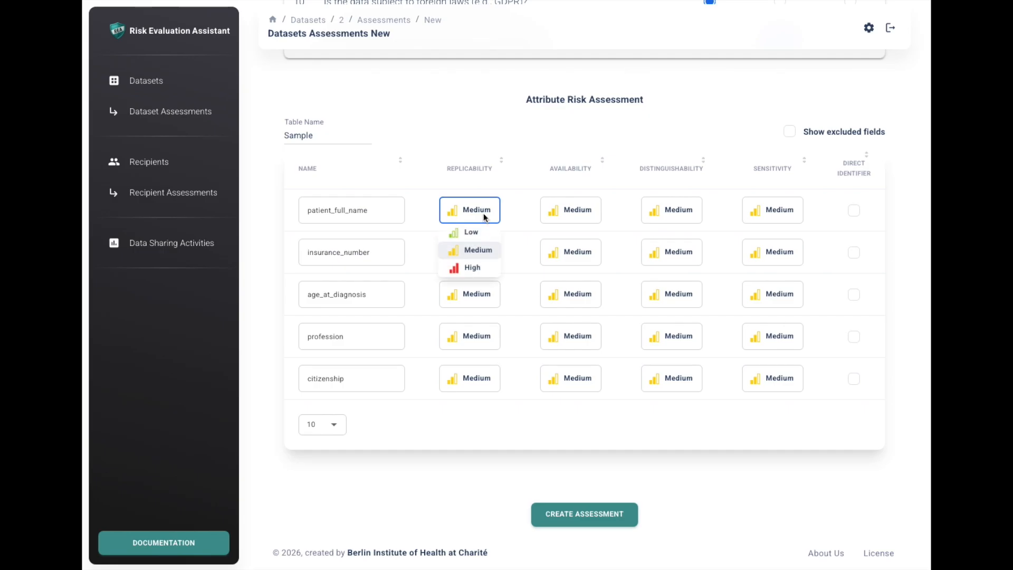
left_click(477, 268)
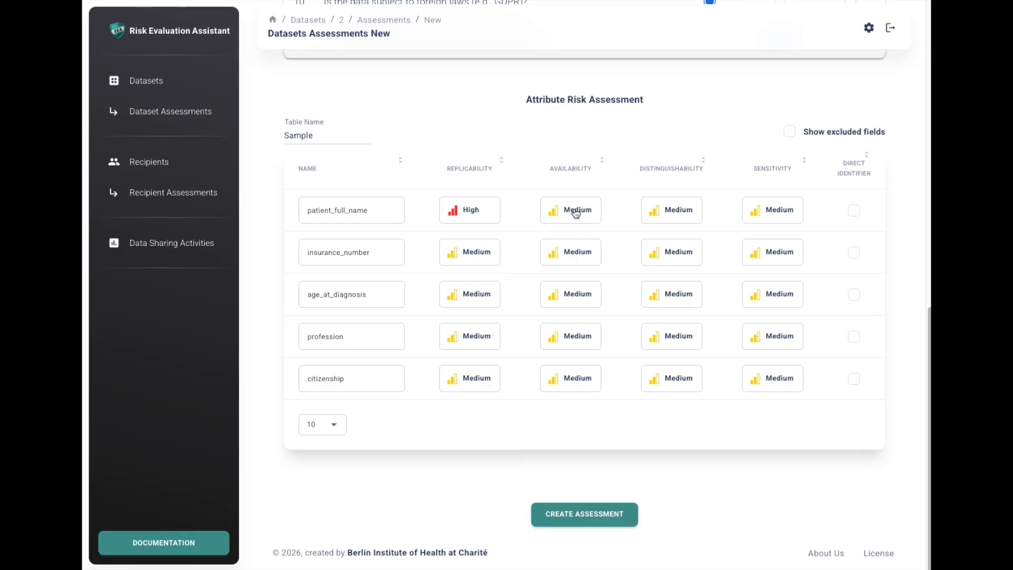
left_click(576, 213)
left_click(575, 265)
left_click(682, 214)
left_click(691, 266)
- Mark the patient_full_name and insurance_number attributes as direct identifiers
left_click(855, 216)
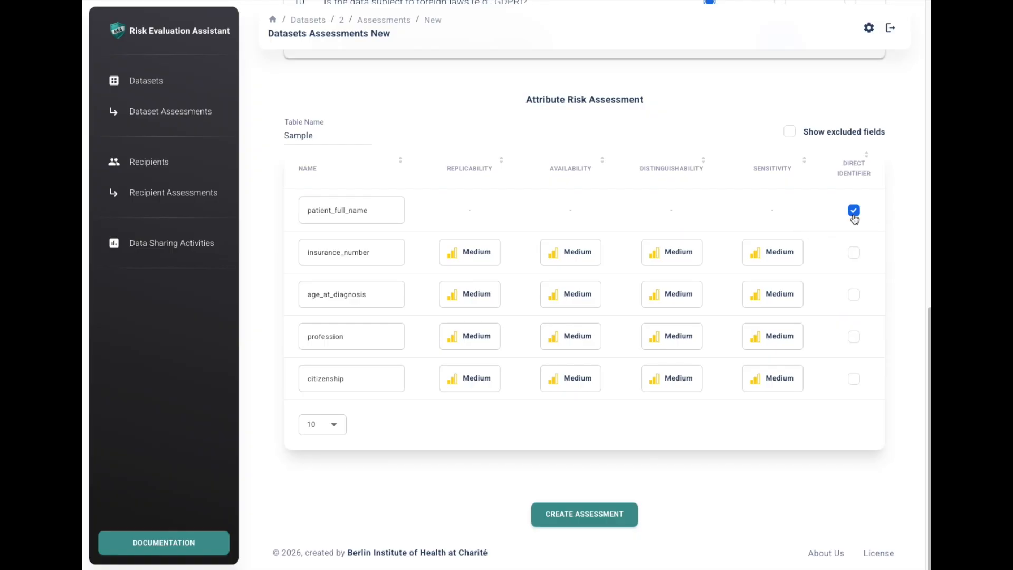
left_click(853, 253)
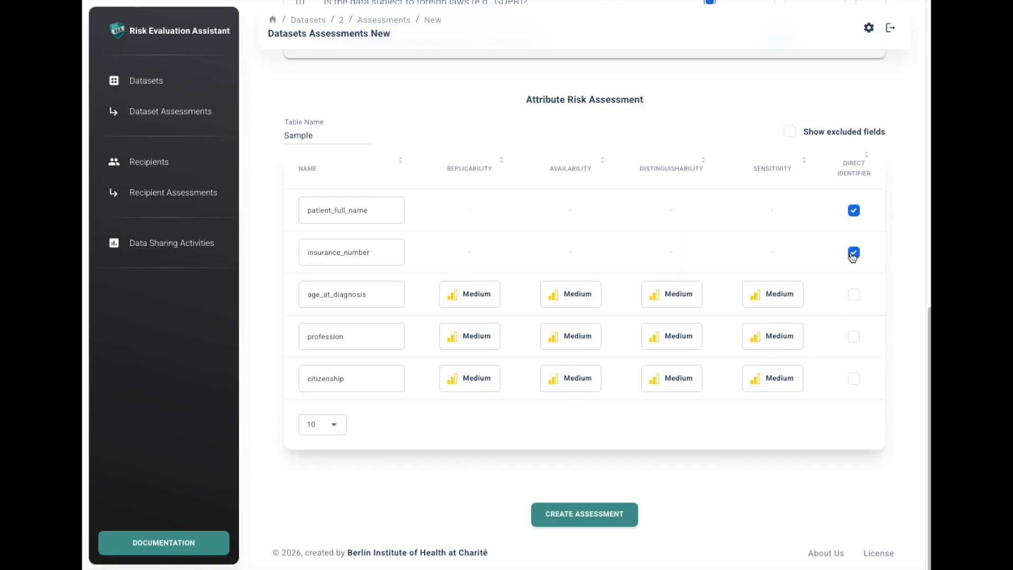
- Rate age_at_diagnosis High for replicability and Low for distinguishability, rate profession High for availability, and create the assessment
left_click(469, 294)
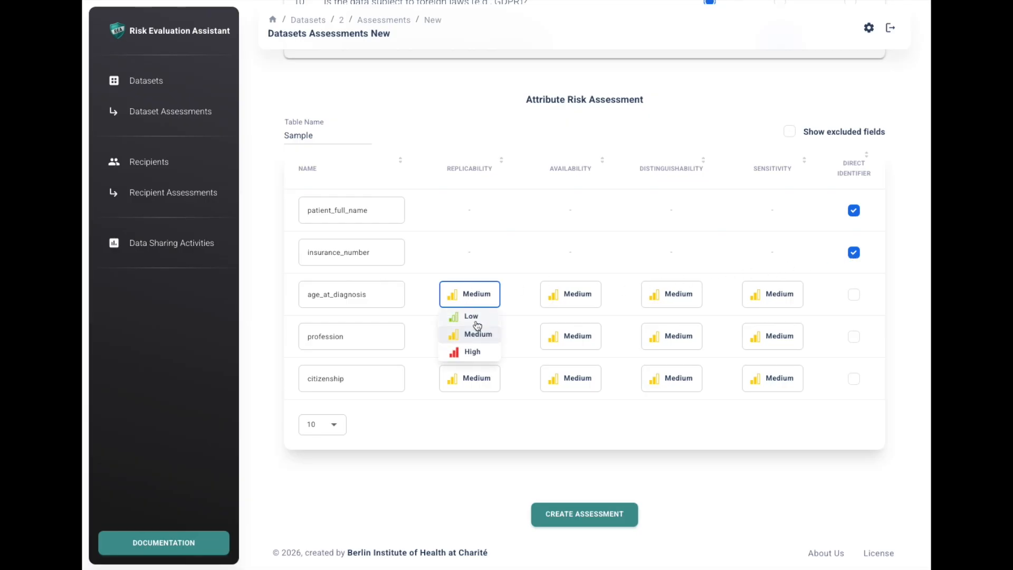
left_click(473, 351)
left_click(579, 341)
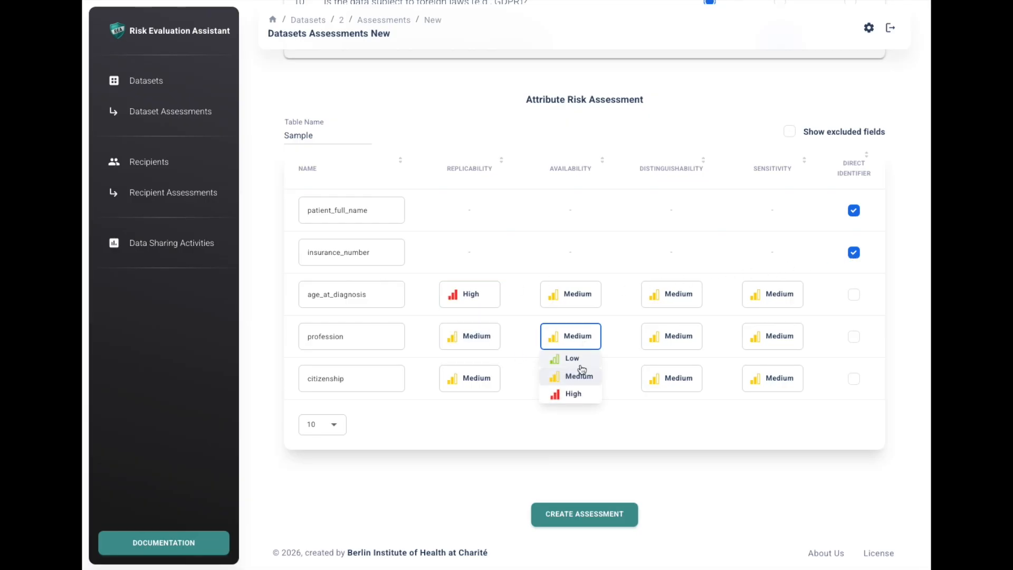
left_click(580, 395)
left_click(682, 297)
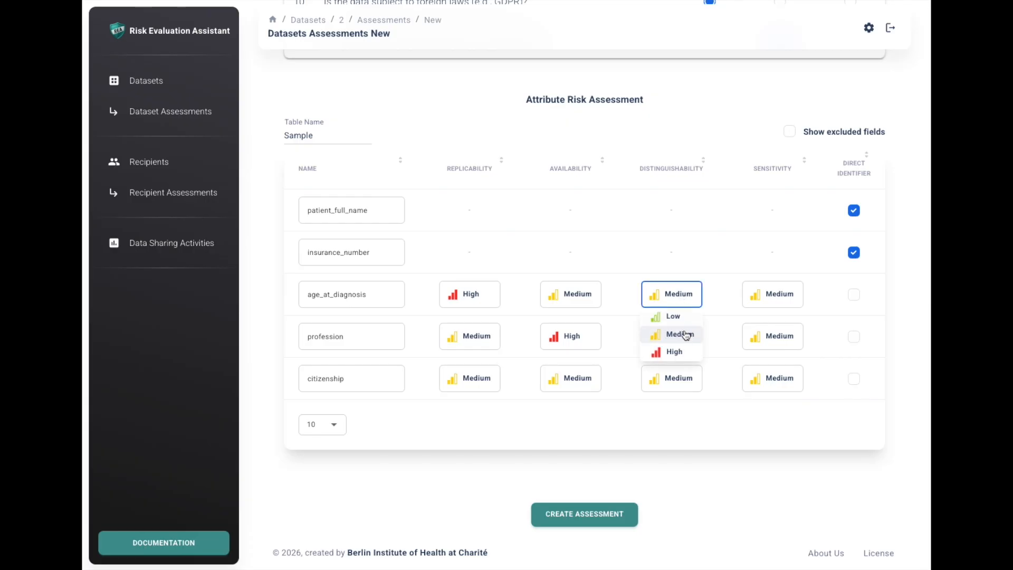
left_click(681, 317)
left_click(602, 510)
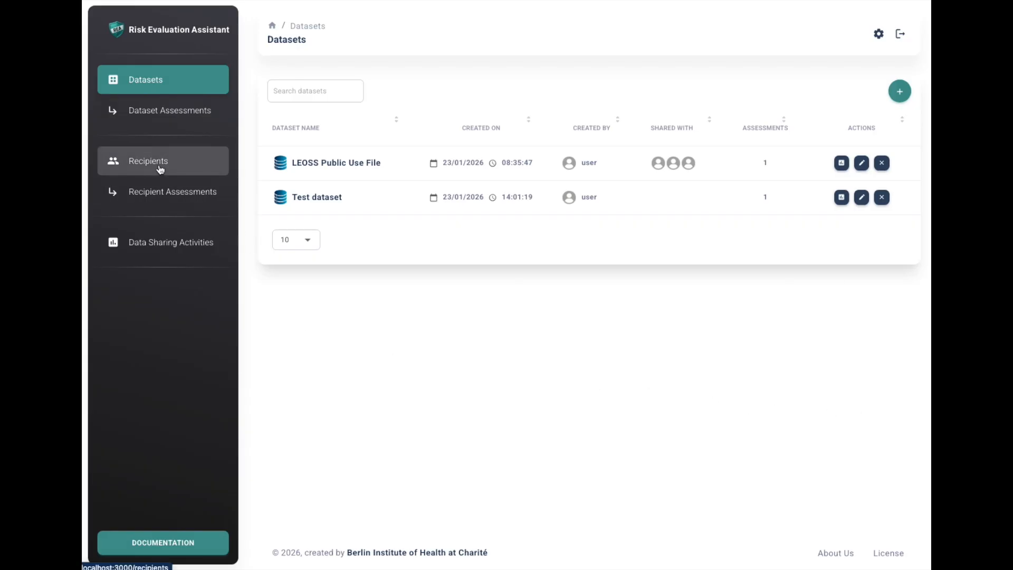
- Start a new recipient with the organization name "Test recipient", leaving the description and organization link blank
left_click(139, 168)
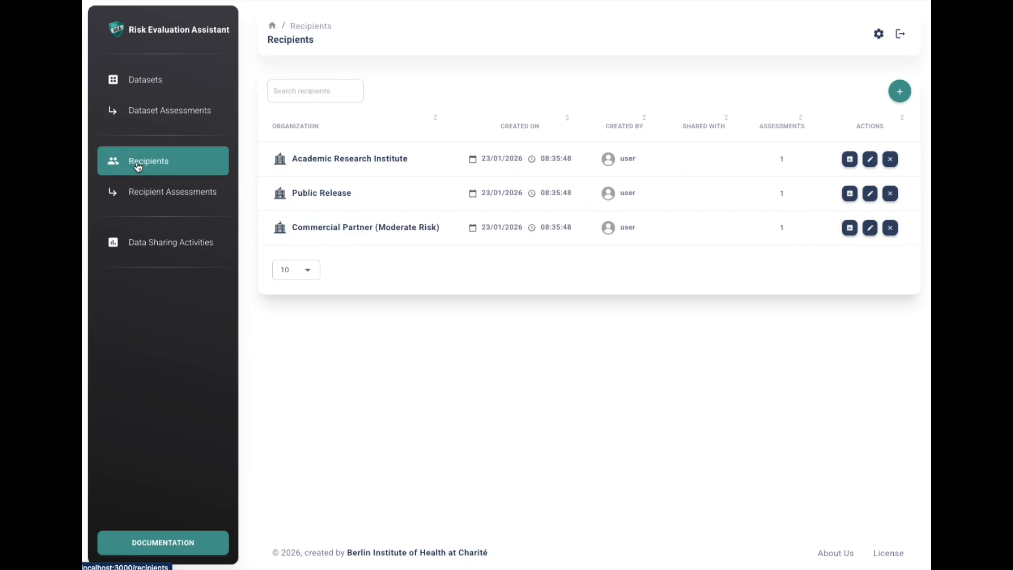
left_click(901, 92)
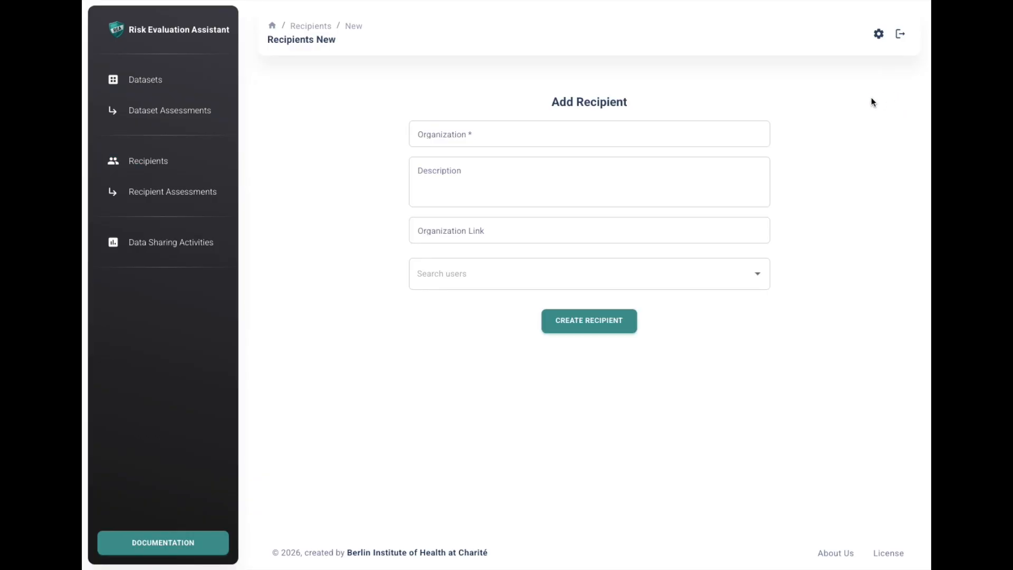
left_click(638, 135)
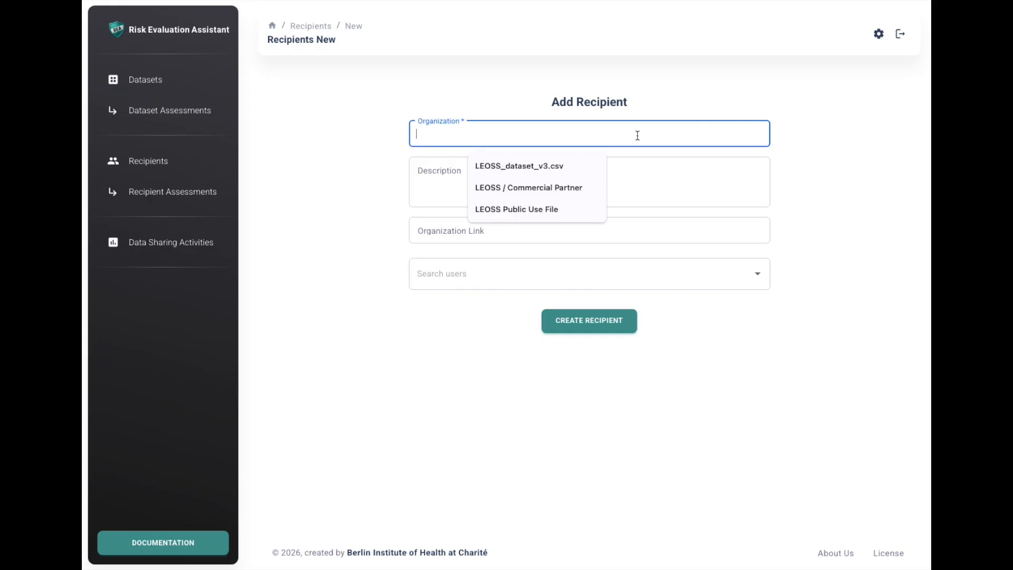
type("Test recipient")
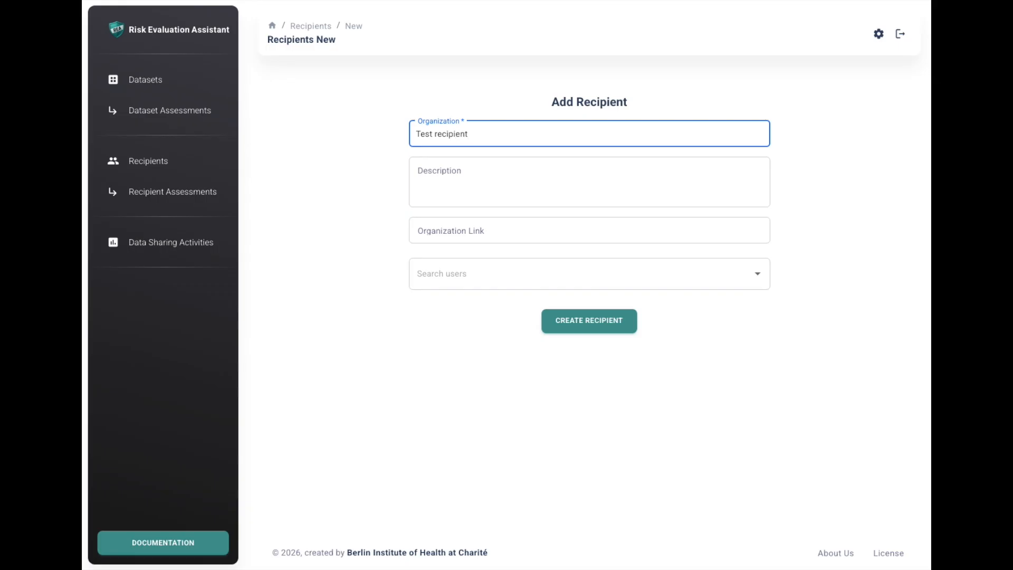
left_click(609, 176)
left_click(551, 227)
left_click(550, 198)
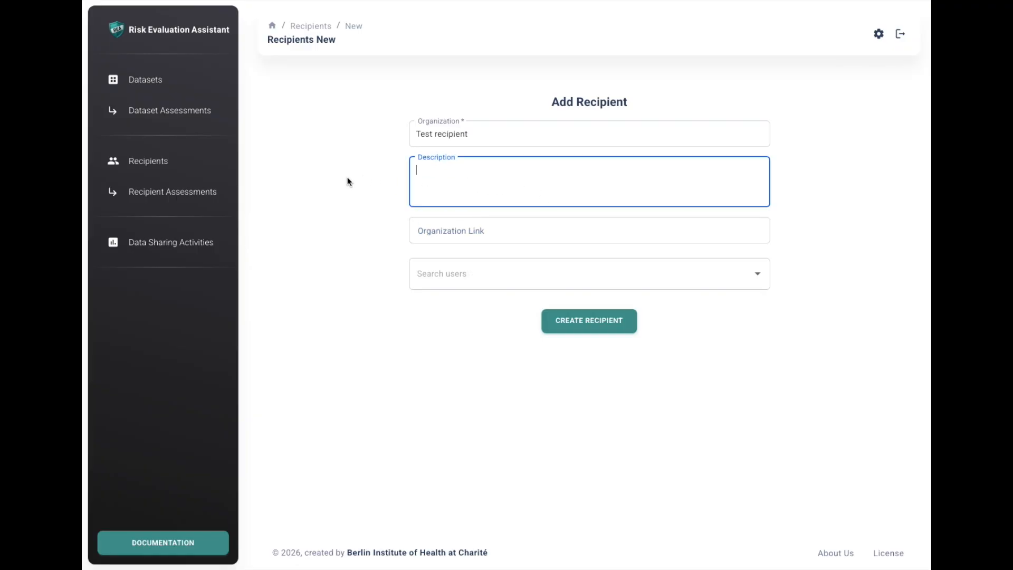
- Search the users for "jo" and add the first matching user to the recipient
left_click(443, 273)
type("jo")
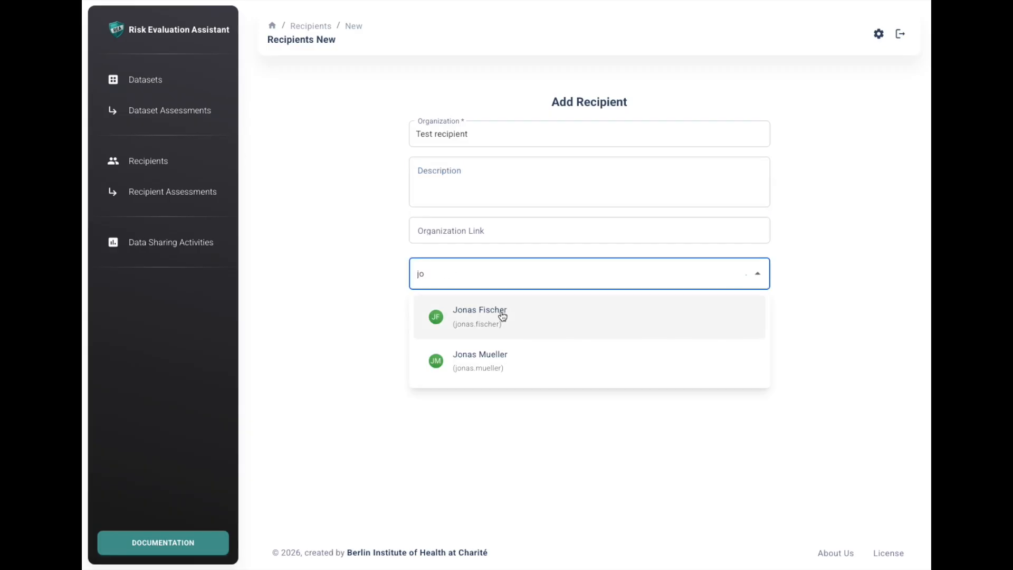
left_click(501, 311)
left_click(357, 312)
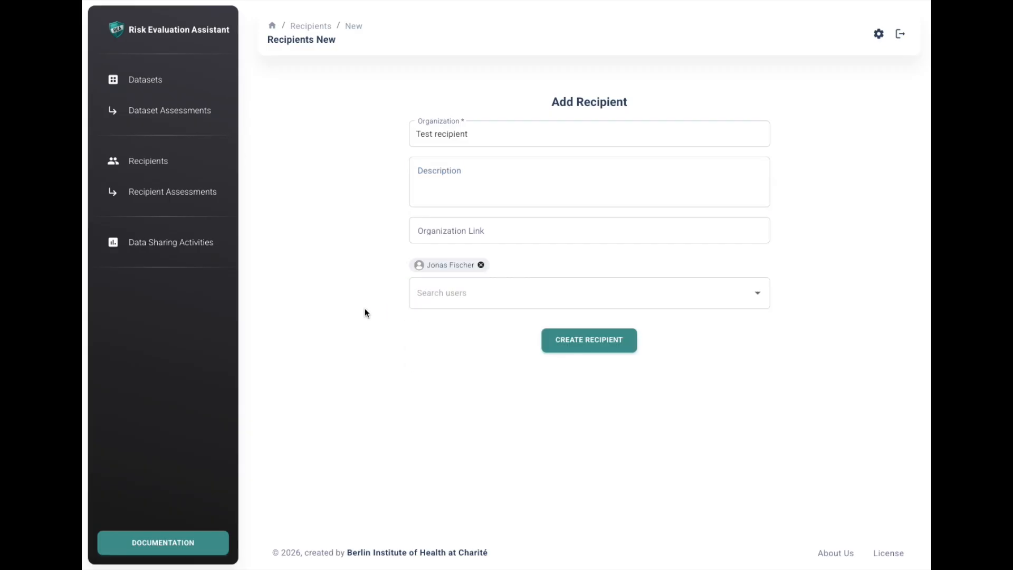
- Create the recipient and start a new assessment for Test recipient, keeping the name "Test recipient / Assessment 1"
left_click(581, 351)
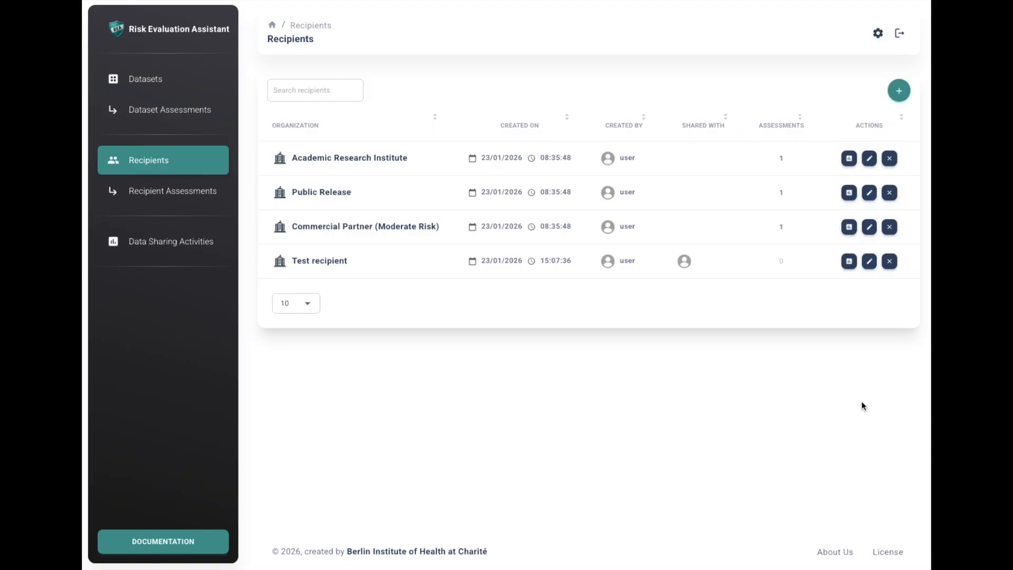
left_click(849, 263)
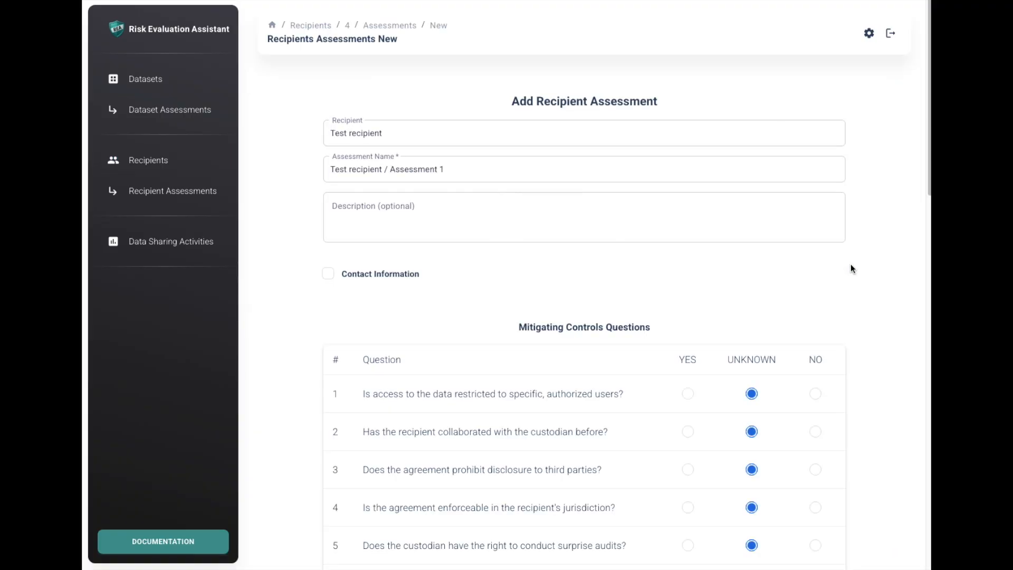
left_click(766, 175)
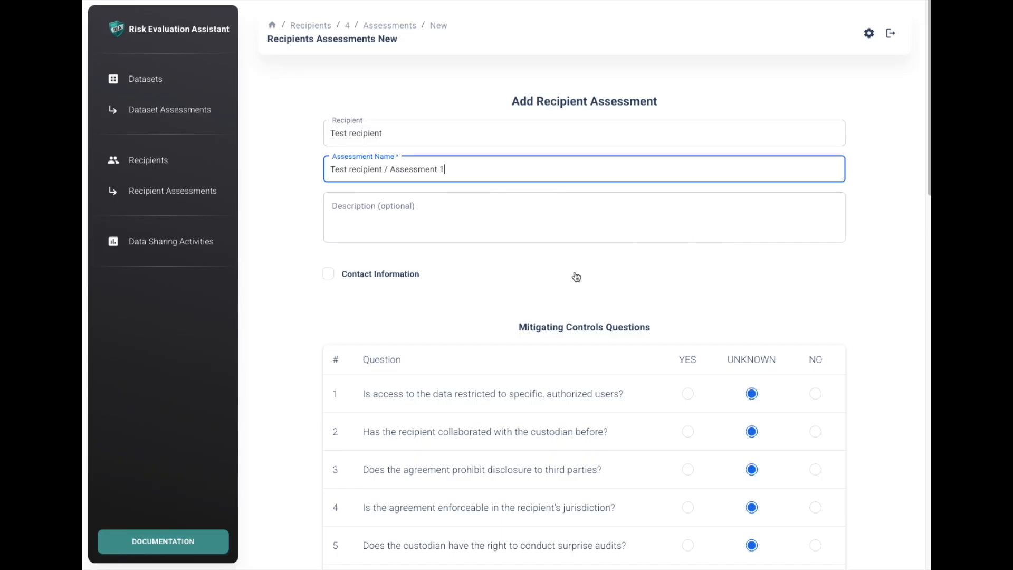
- Show the optional contact information fields of the recipient assessment, look them over, and hide them again without filling them in
left_click(329, 278)
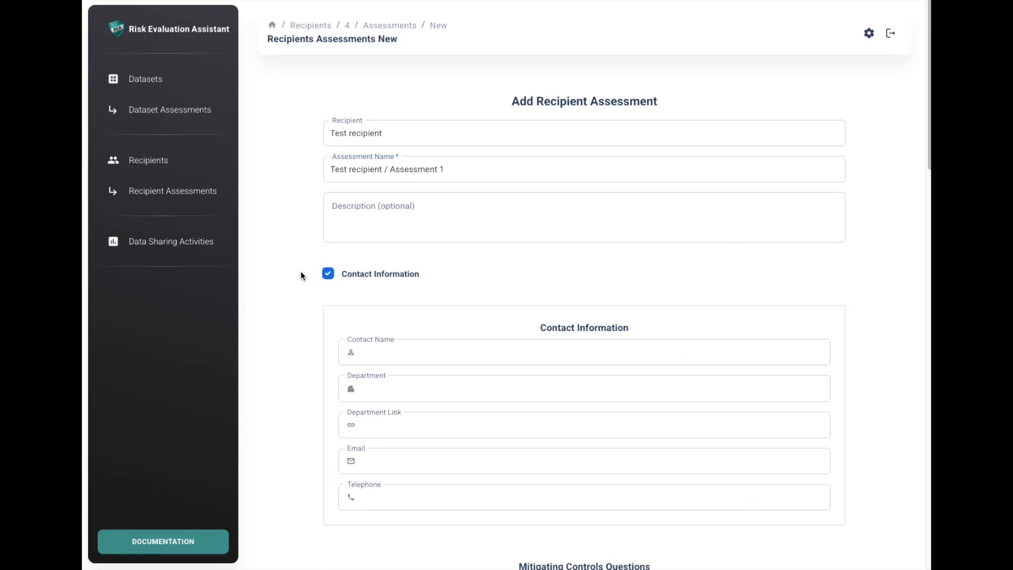
scroll(302, 271, "down", 2)
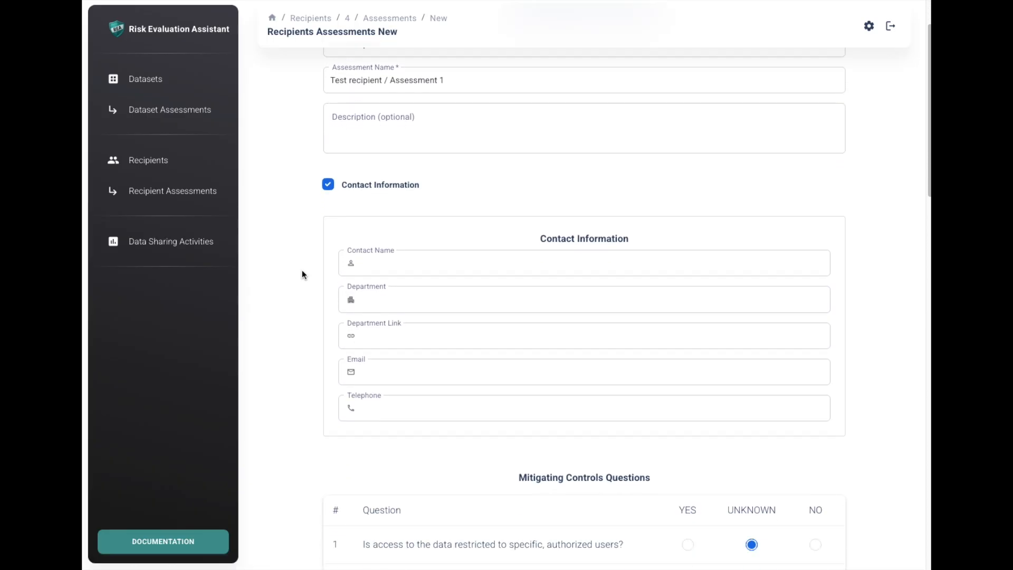
scroll(302, 271, "down", 1)
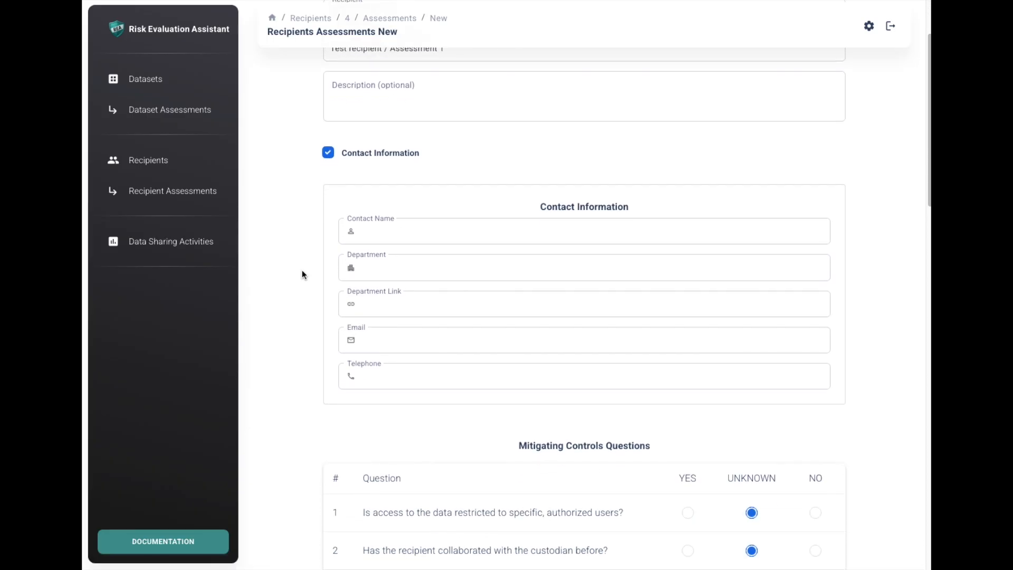
scroll(301, 271, "down", 1)
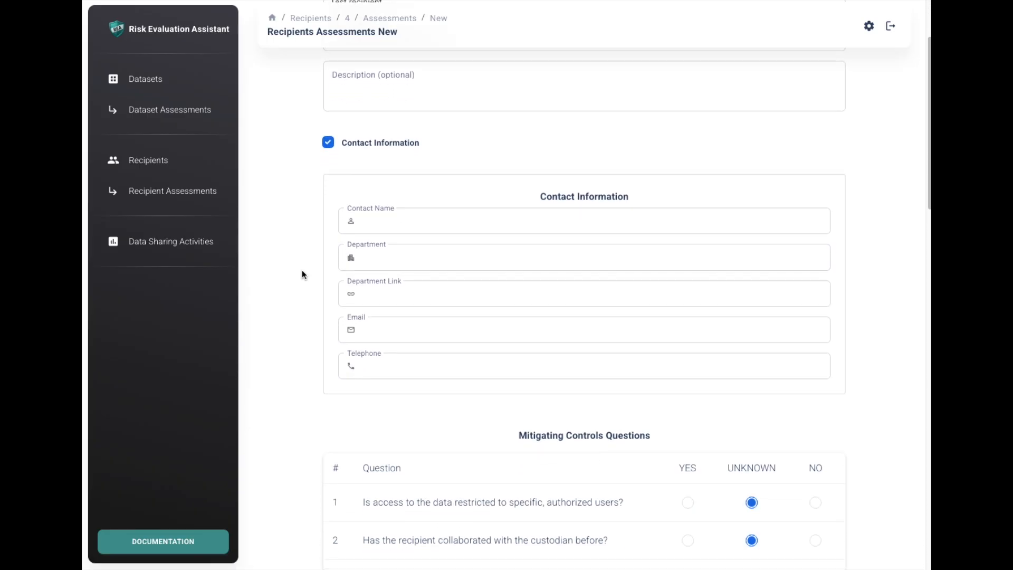
scroll(302, 270, "down", 1)
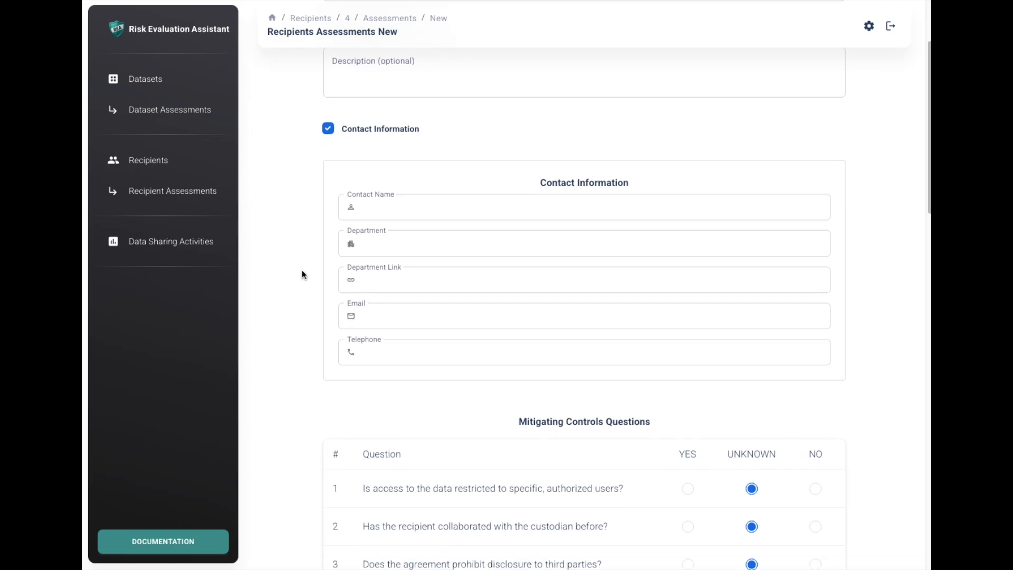
left_click(328, 133)
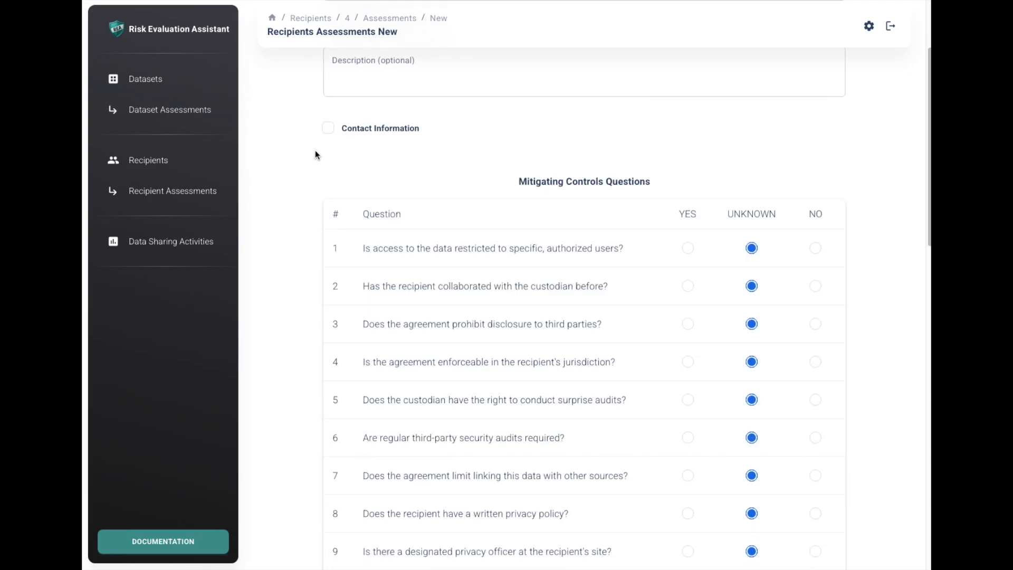
- In the mitigating controls questions, answer Yes to questions 1, 2, 7 and 8, and No to question 4
scroll(856, 327, "down", 4)
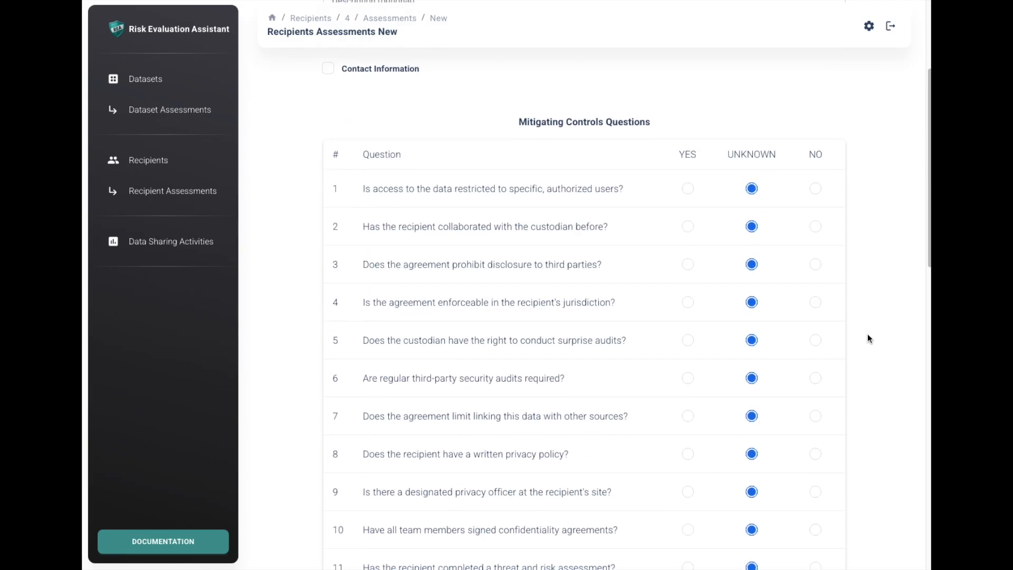
scroll(876, 340, "down", 2)
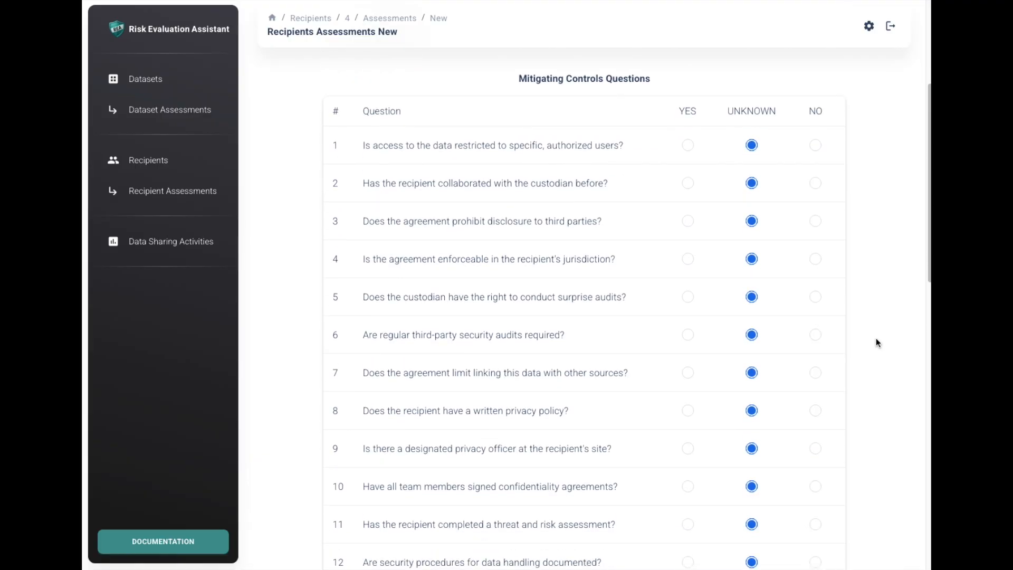
left_click(688, 145)
left_click(688, 183)
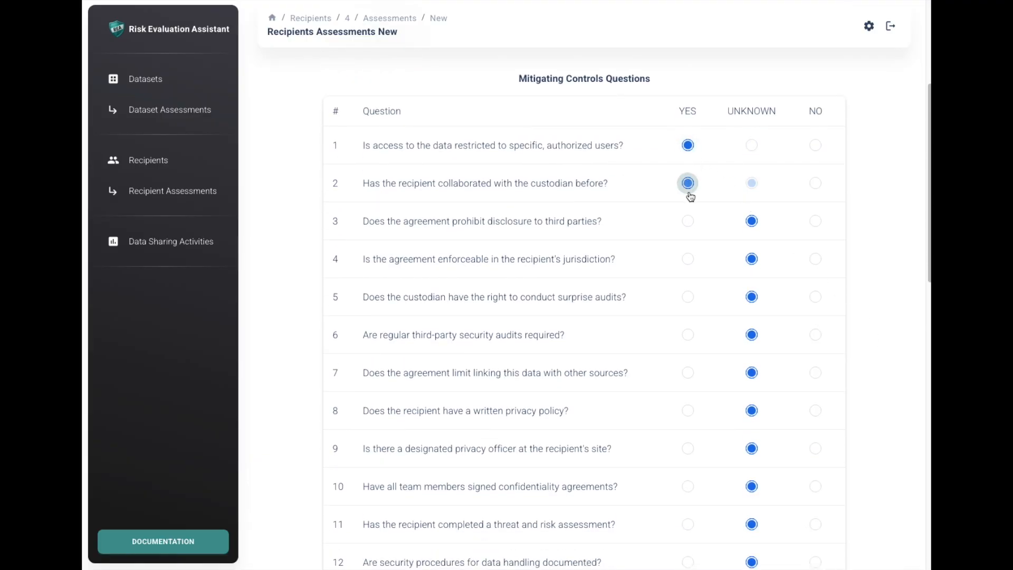
left_click(816, 258)
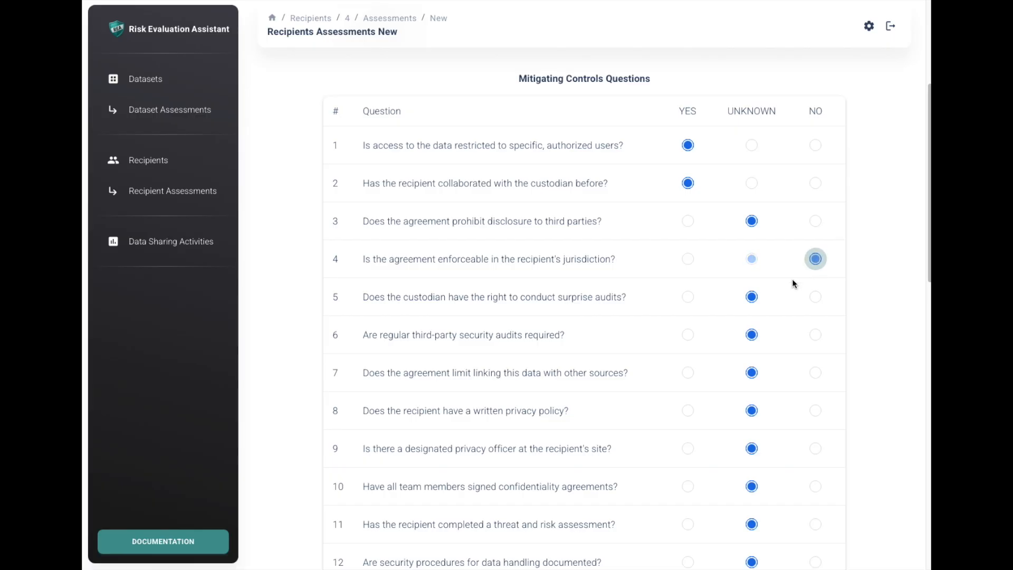
left_click(688, 373)
left_click(689, 411)
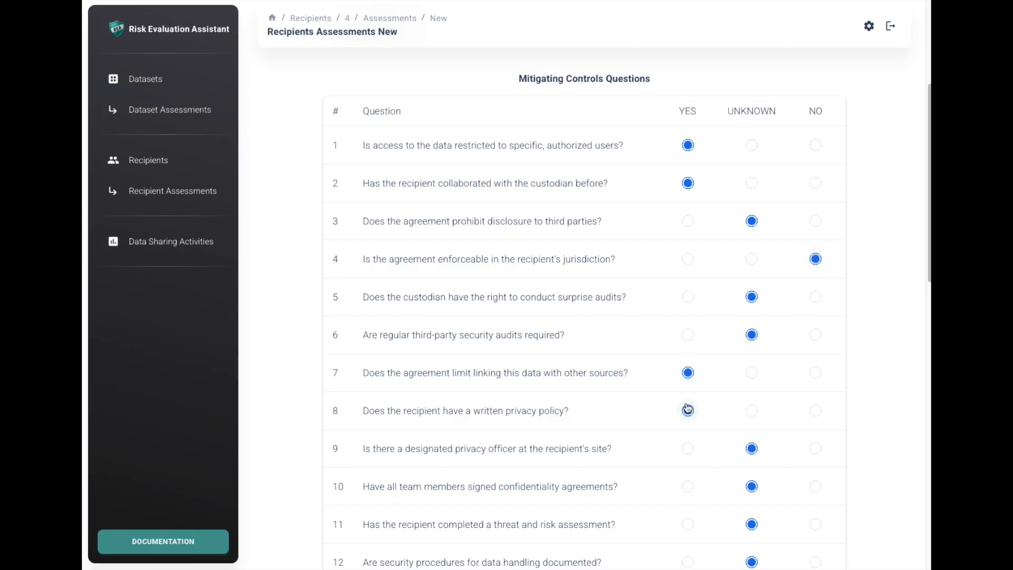
- Answer Yes to mitigating controls questions 11, 12 and 18, and No to questions 15 and 16
scroll(687, 406, "down", 3)
left_click(688, 352)
left_click(688, 390)
scroll(689, 392, "down", 3)
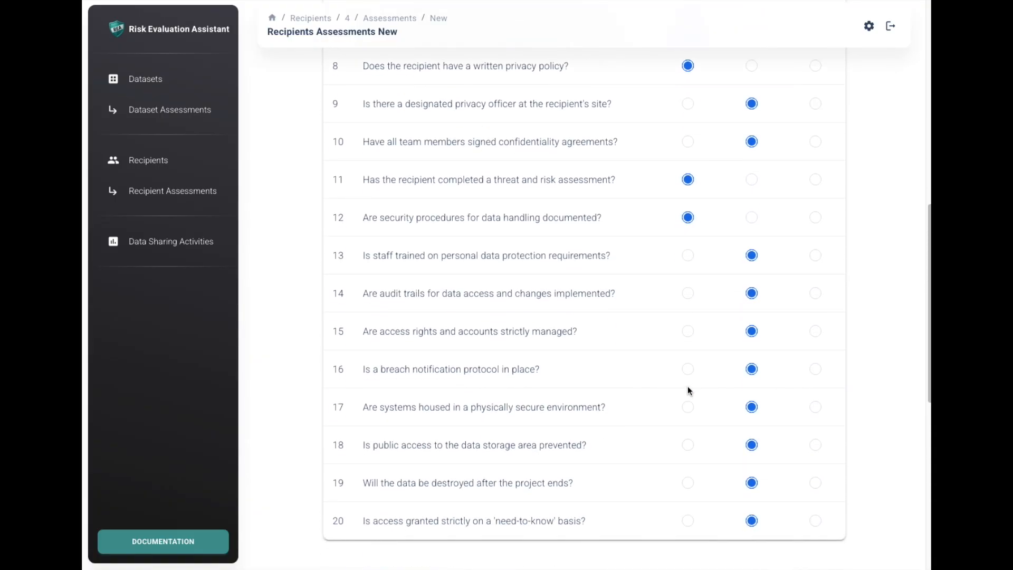
left_click(816, 332)
left_click(816, 369)
left_click(696, 447)
- Answer motives and capacity questions 1, 2, 6 and 7 with Yes and 4 and 5 with No, and create the assessment
scroll(701, 442, "down", 6)
scroll(702, 442, "down", 3)
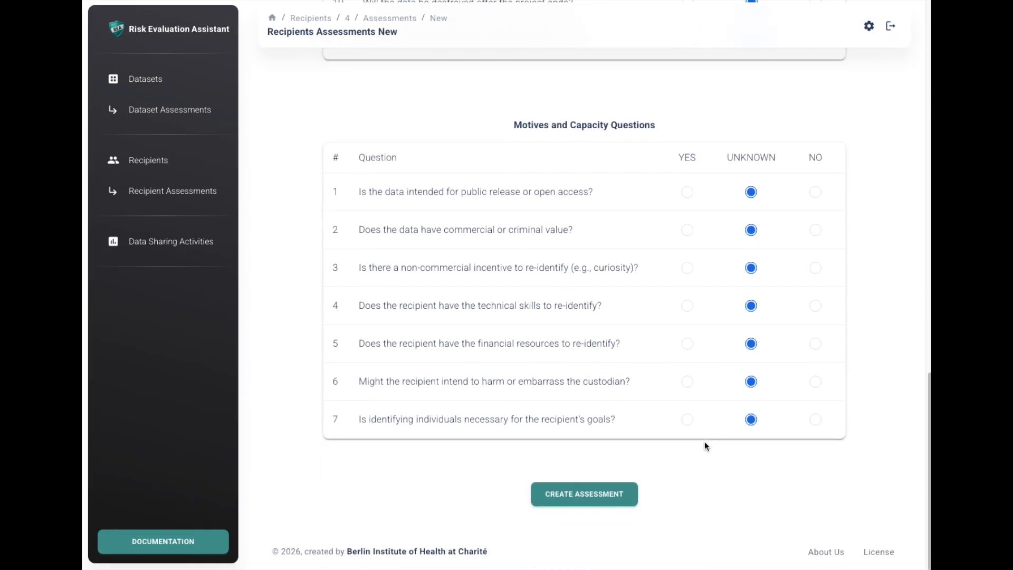
left_click(689, 196)
left_click(689, 230)
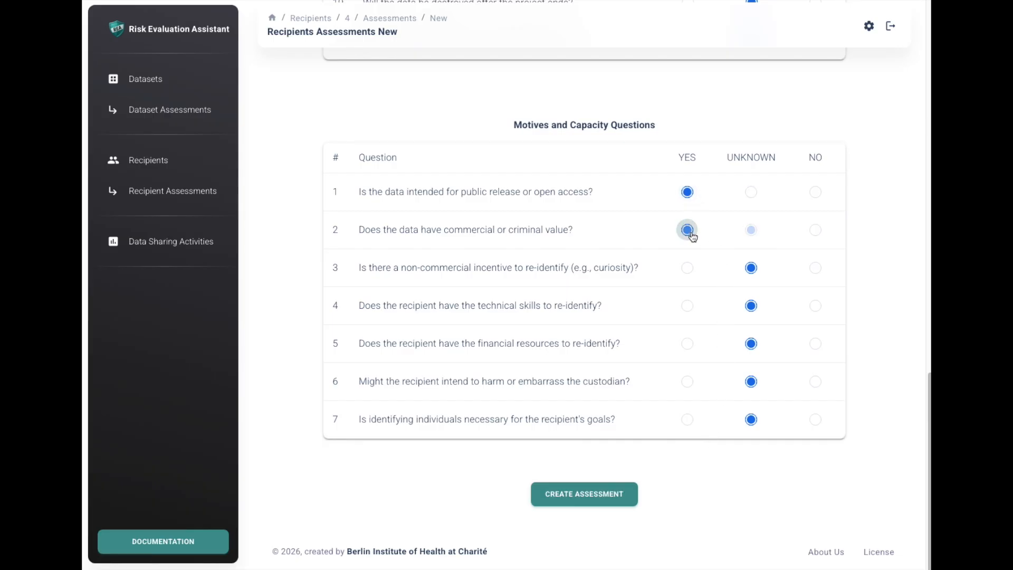
left_click(817, 307)
left_click(813, 344)
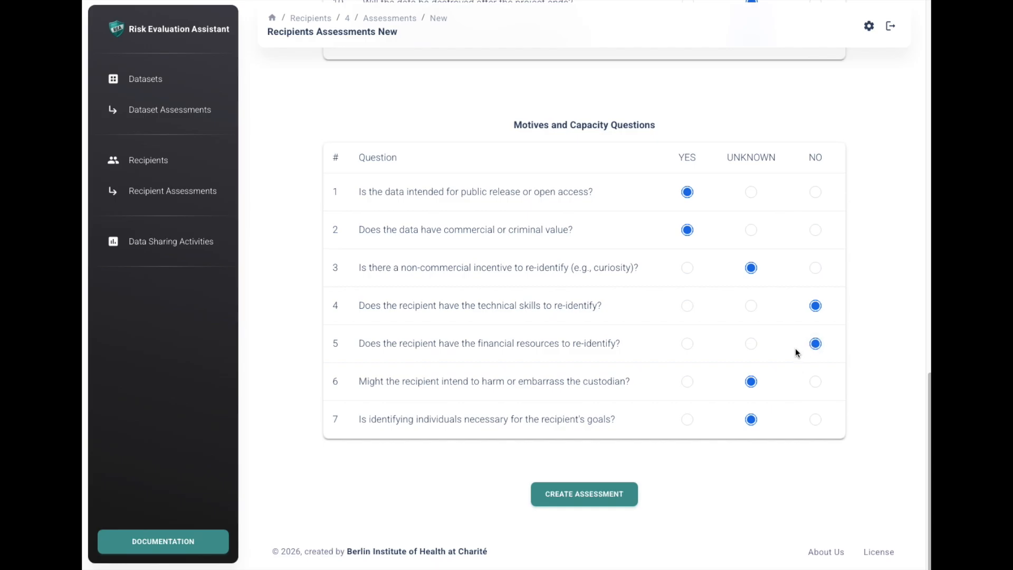
left_click(688, 382)
left_click(688, 418)
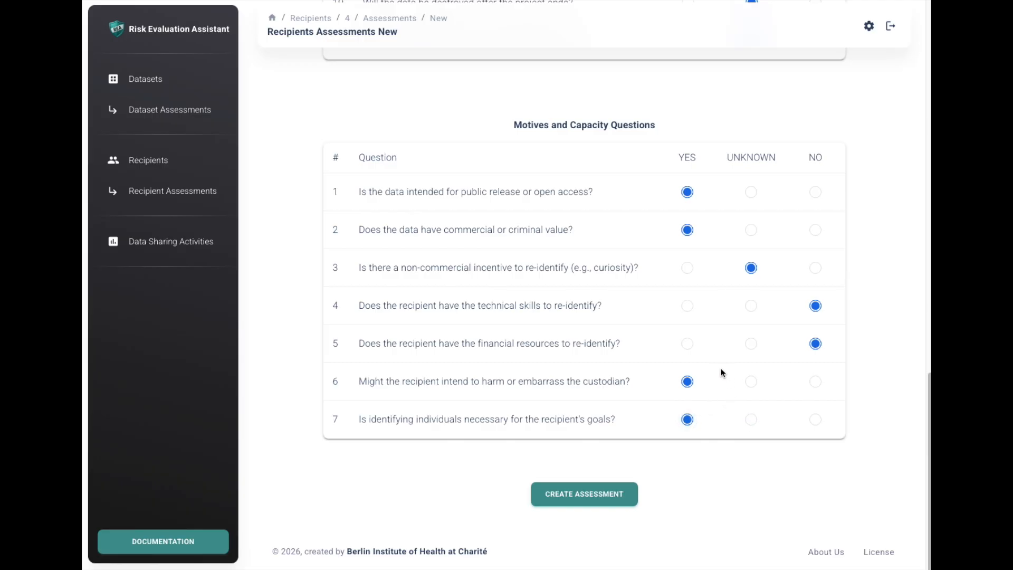
left_click(584, 501)
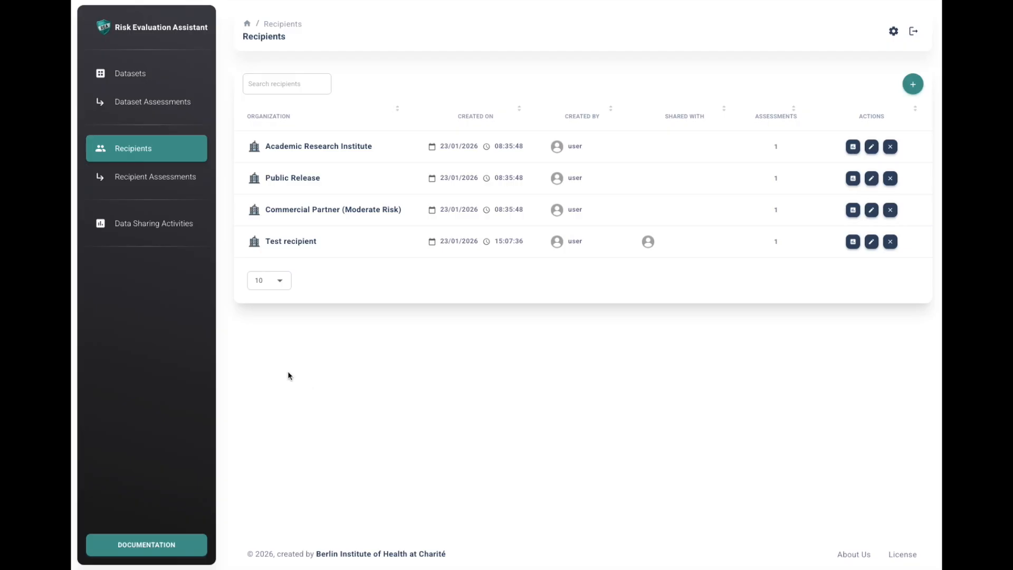
- Start a new data sharing activity named "Test Data Sharing Activity"
left_click(142, 233)
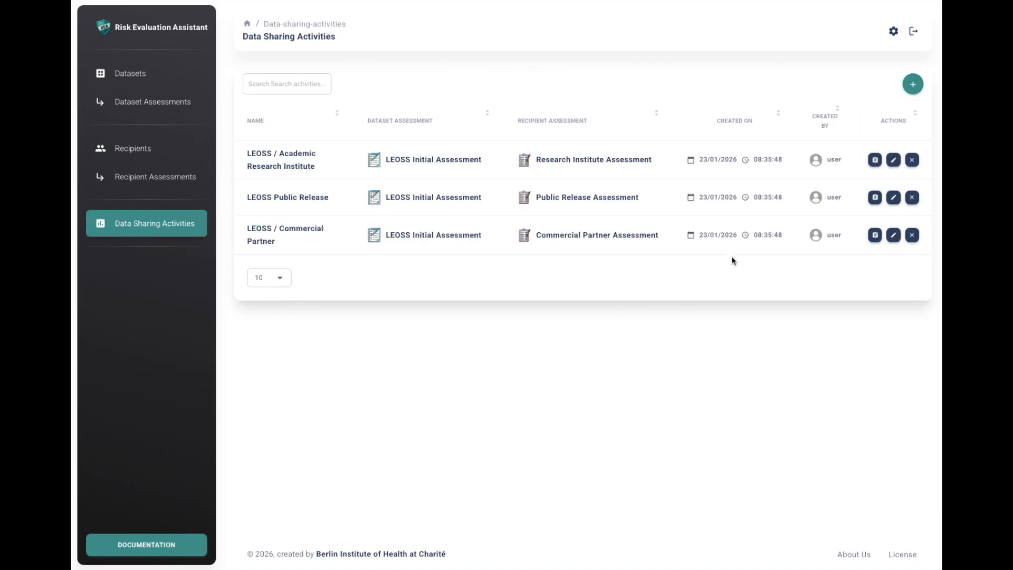
left_click(911, 86)
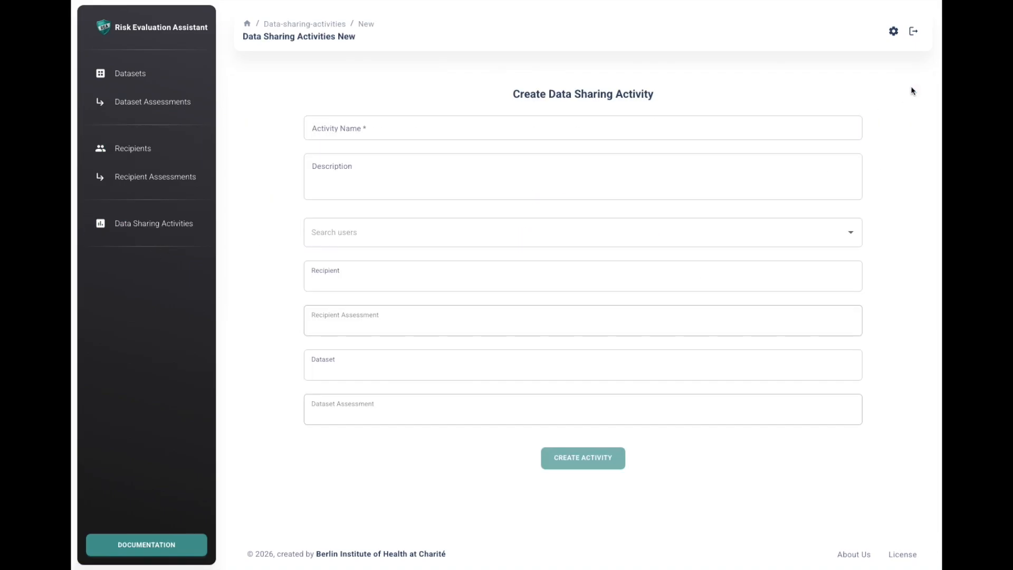
left_click(501, 126)
type("Test Data ")
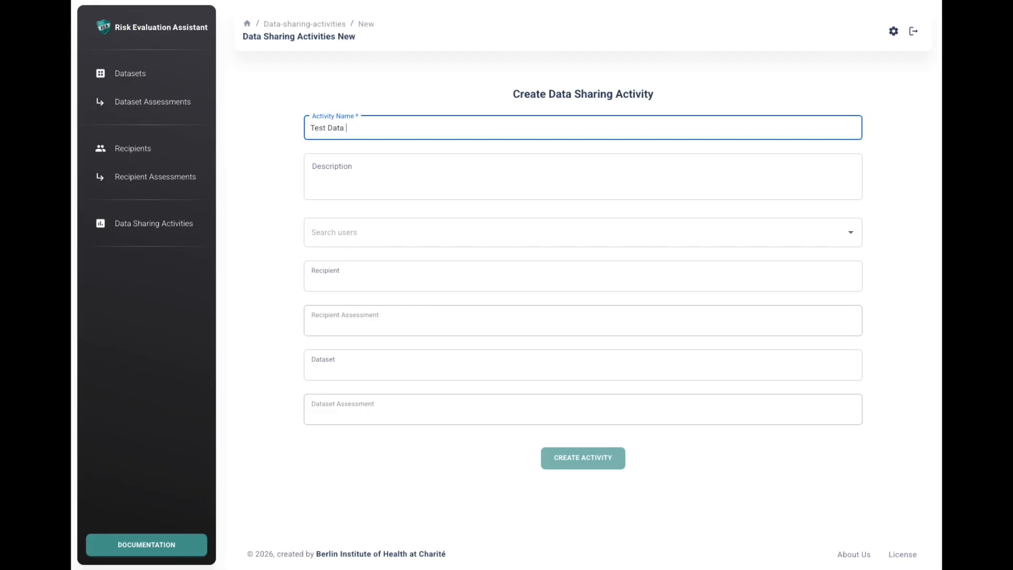
type("Sharing Activity")
- Assign Test recipient with "Test recipient / Assessment 1" and Test dataset with "Test dataset / Assessment 1" to the activity
left_click(461, 279)
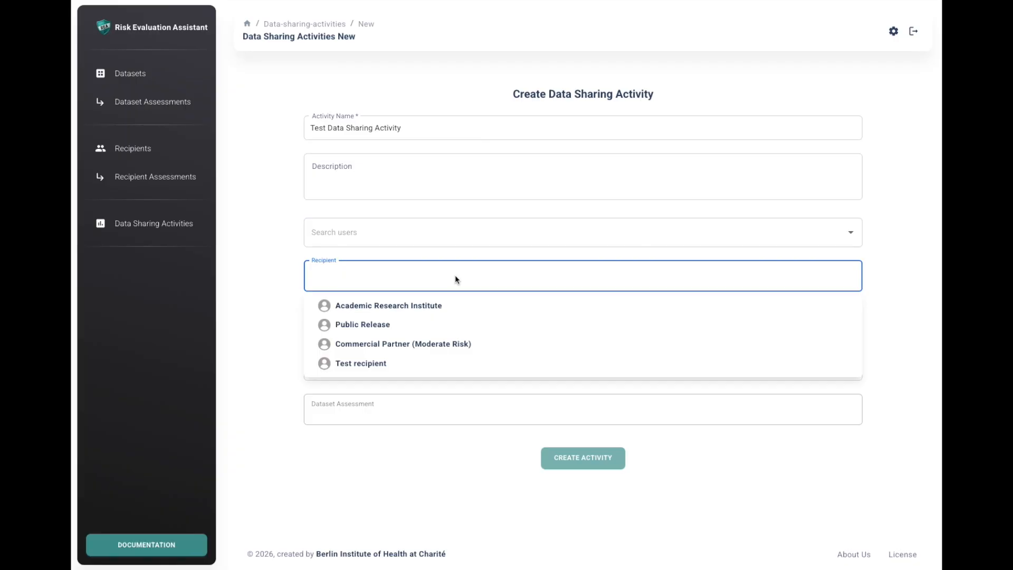
left_click(402, 363)
left_click(396, 330)
left_click(397, 350)
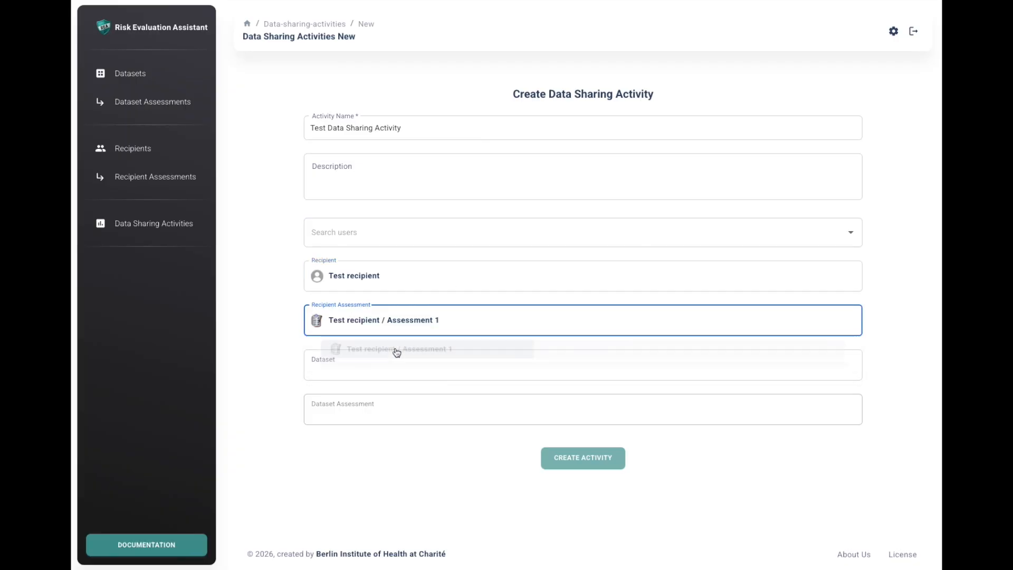
left_click(395, 366)
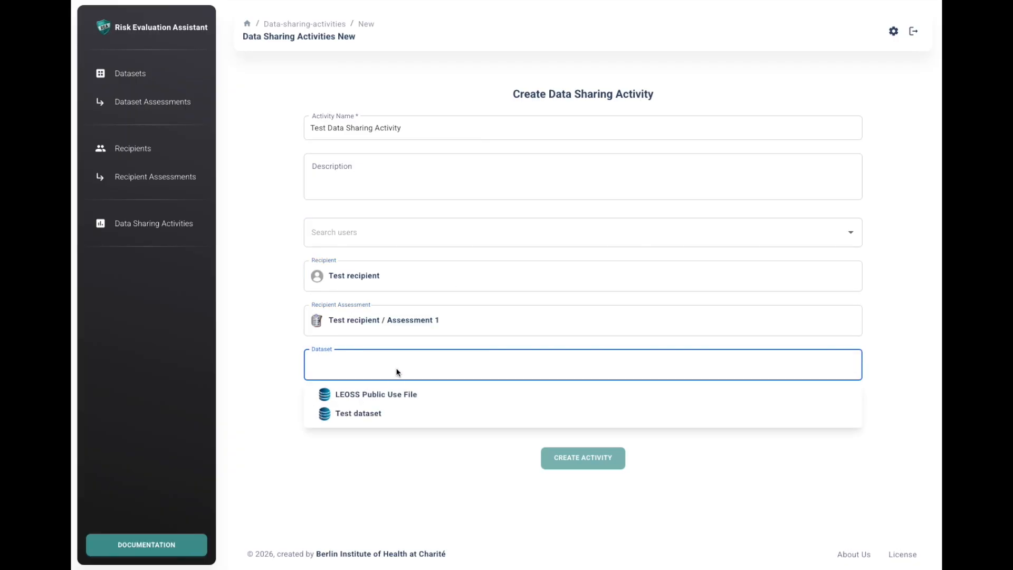
left_click(397, 412)
left_click(390, 407)
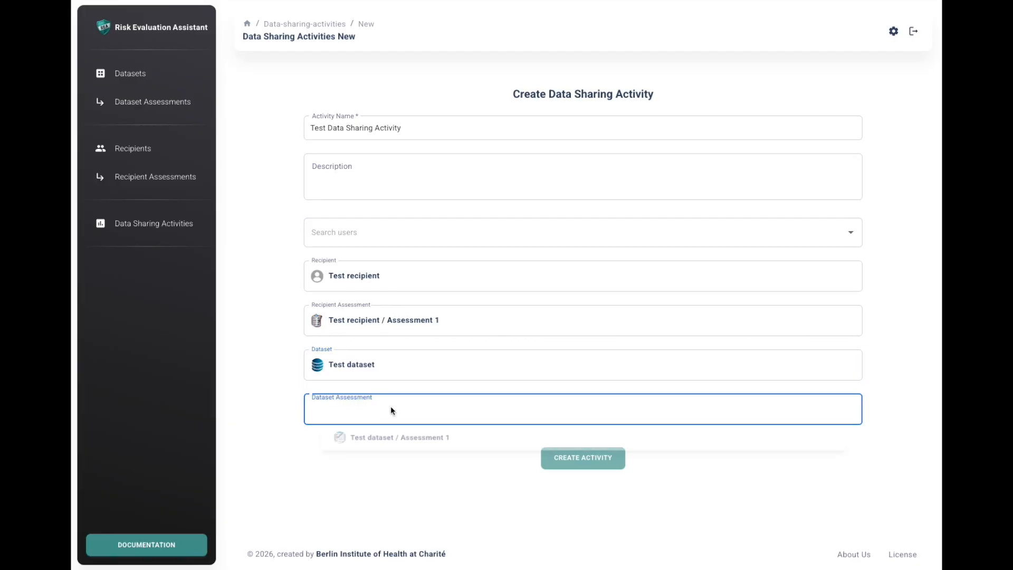
left_click(390, 439)
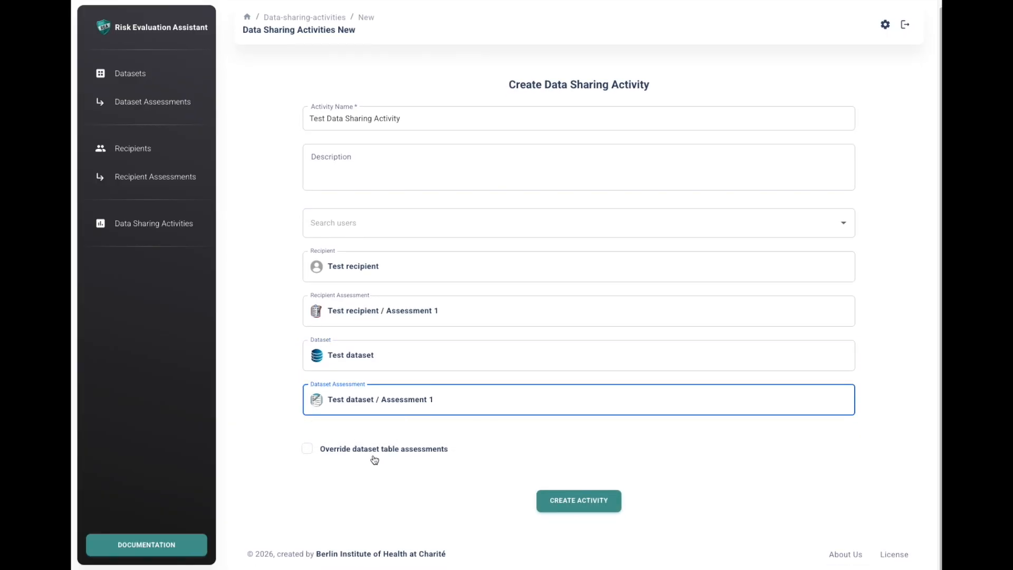
- Enable overriding the dataset table assessments, examine the attribute ratings of the Sample table, and disable the override again
left_click(310, 456)
scroll(436, 452, "down", 4)
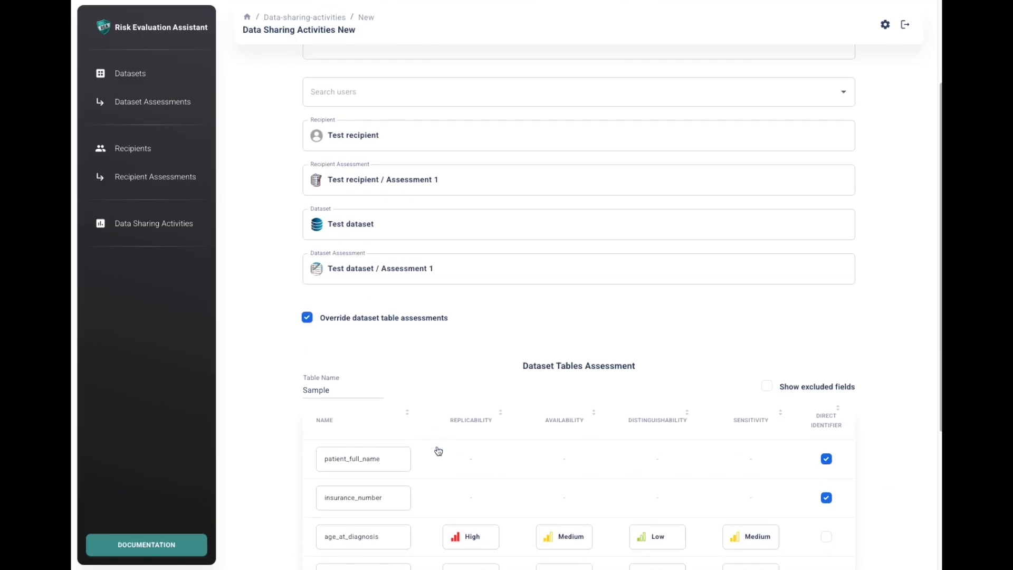
scroll(437, 450, "down", 2)
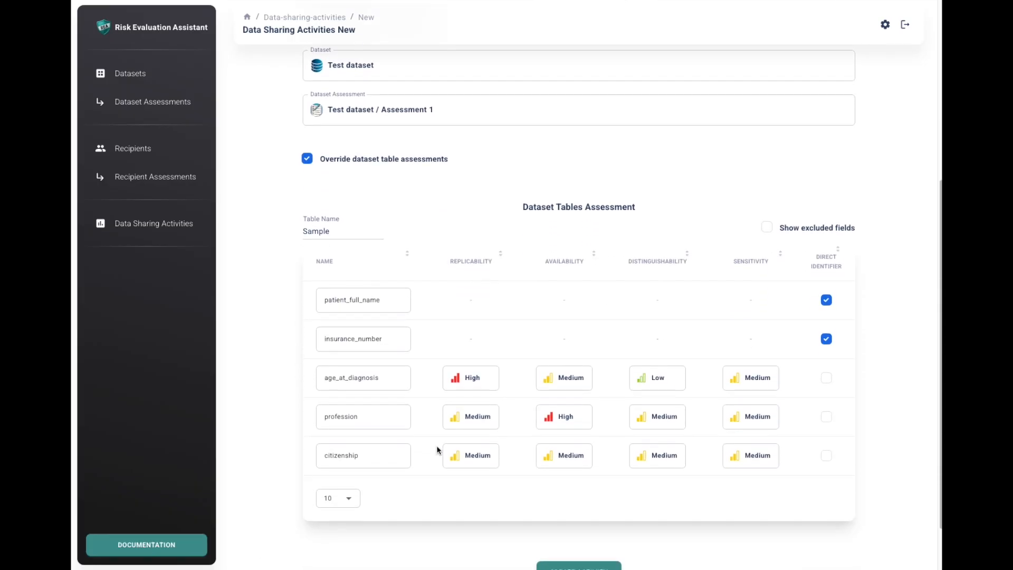
scroll(436, 449, "down", 1)
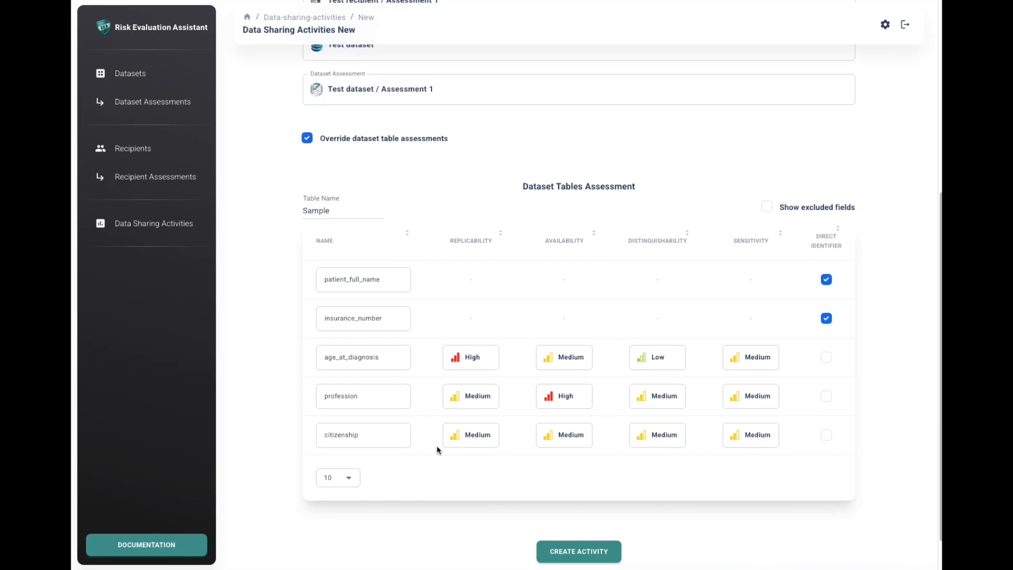
scroll(437, 450, "down", 1)
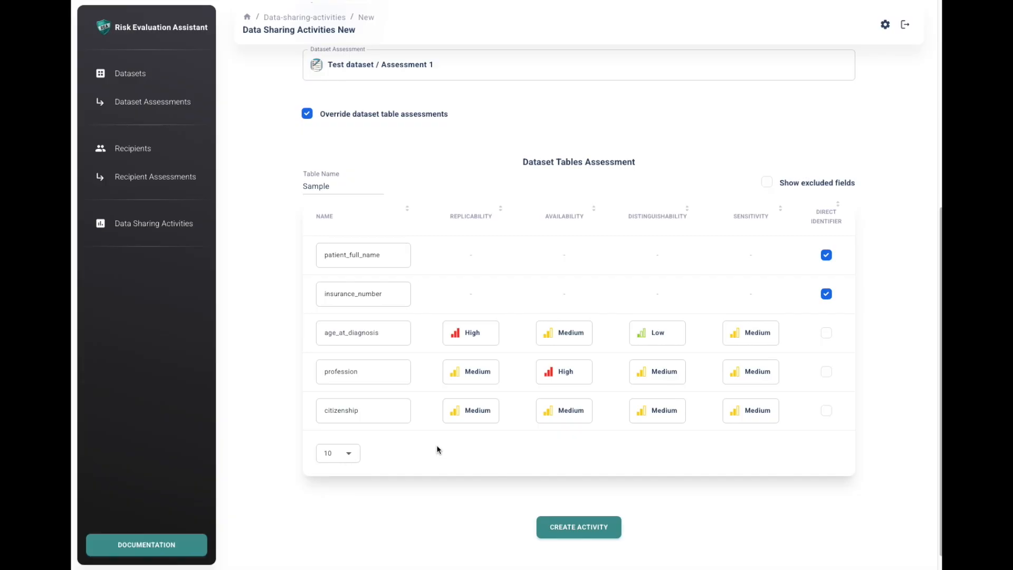
left_click(309, 118)
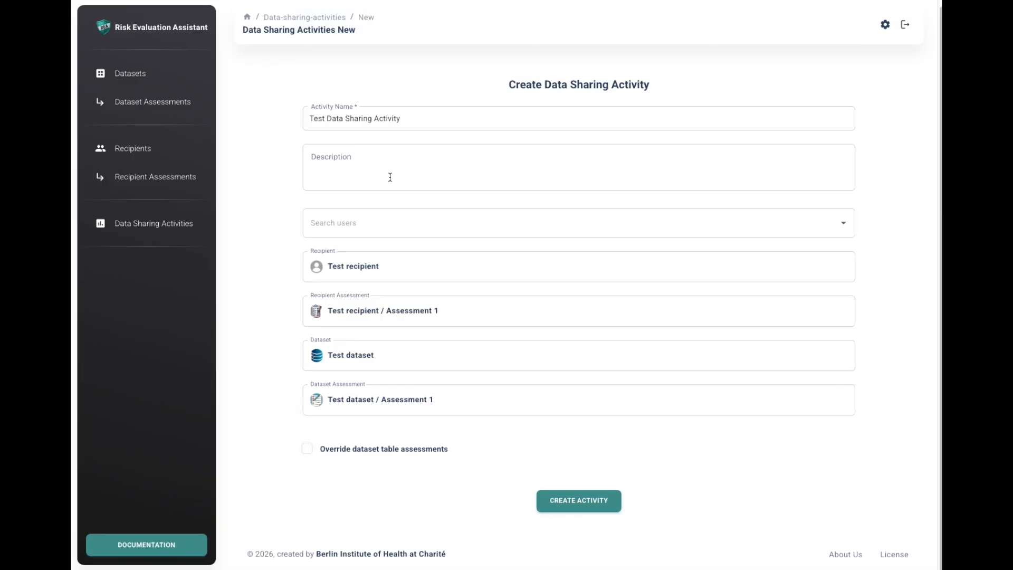
- Create the data sharing activity and open its report to examine the risk analysis results
left_click(569, 503)
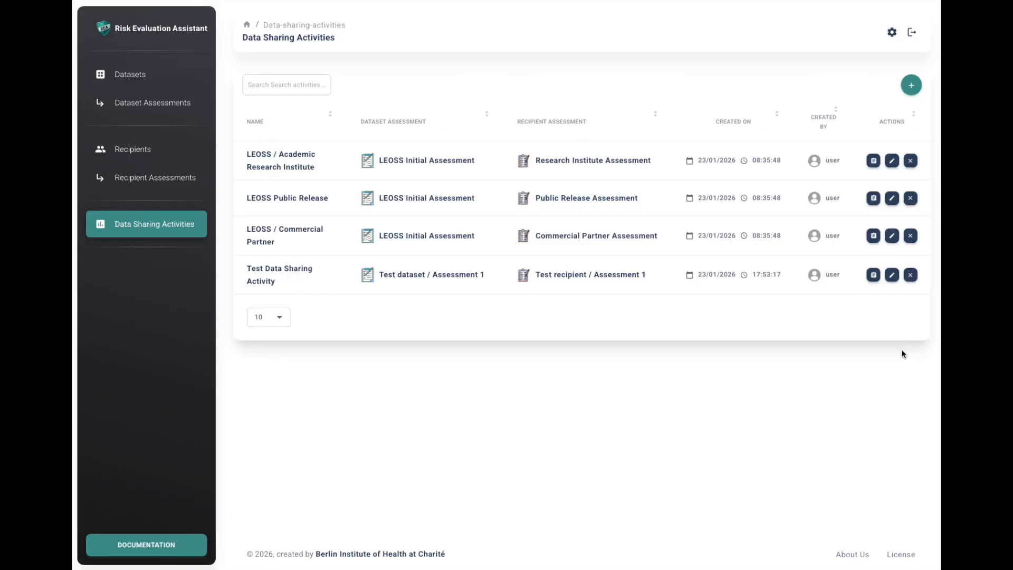
left_click(873, 277)
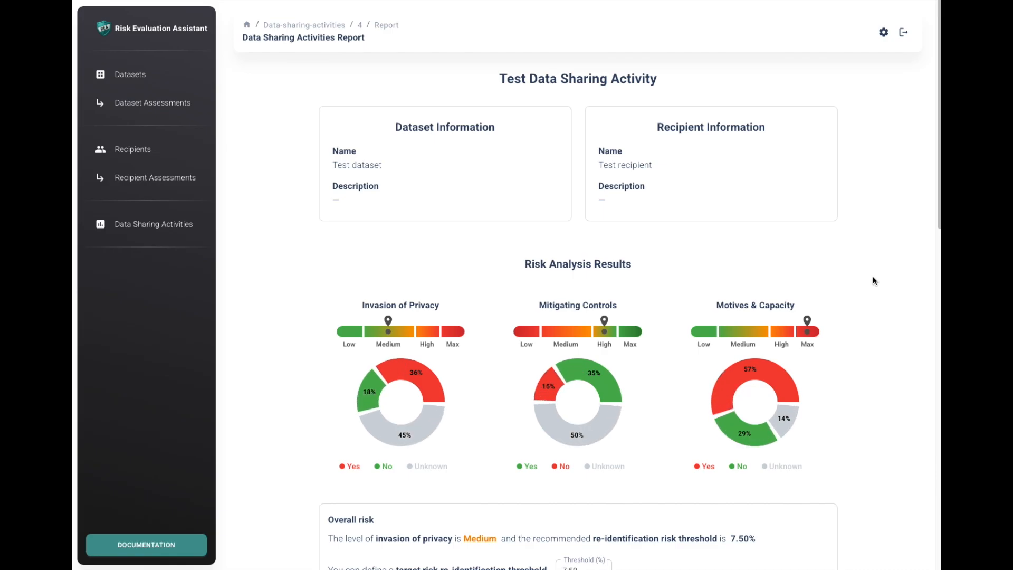
scroll(873, 280, "down", 3)
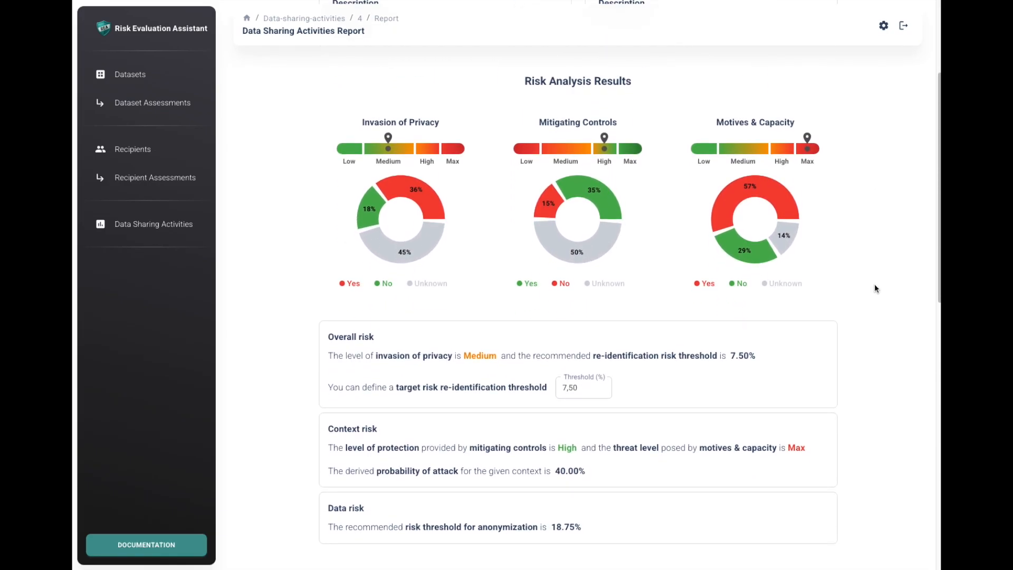
- Examine the overall, context and data risk results, including the target risk re-identification threshold setting
scroll(875, 285, "down", 1)
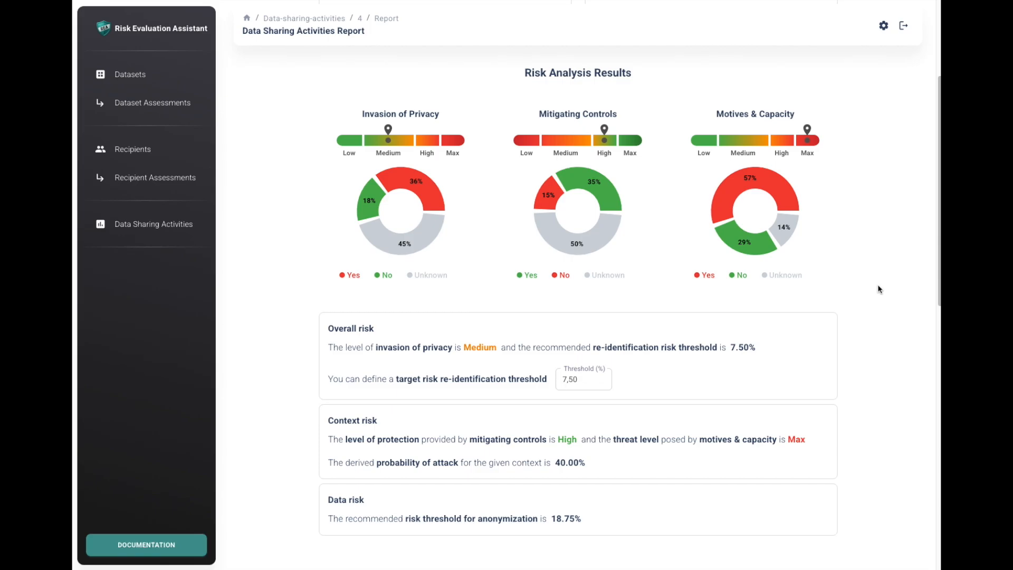
left_click(585, 381)
left_click(859, 399)
scroll(885, 406, "down", 5)
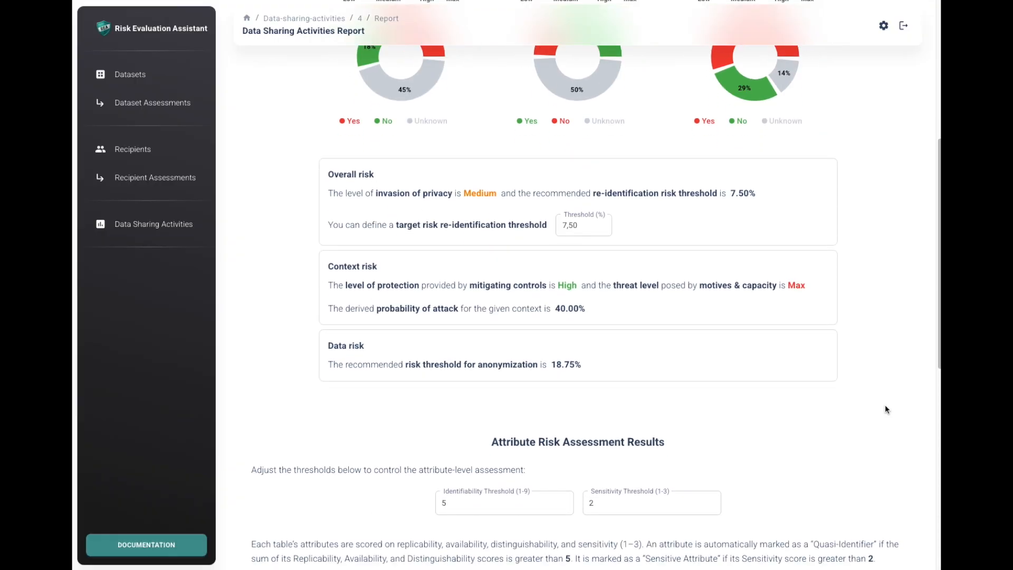
- Set the identifiability threshold of the attribute risk assessment to 6 and review the Sample table's identifier classifications
scroll(885, 404, "down", 5)
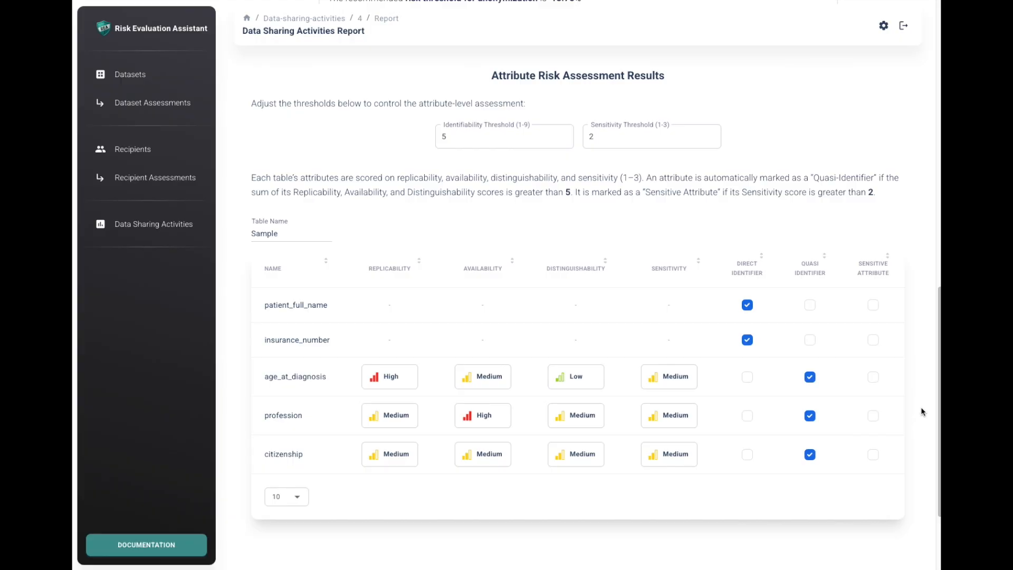
left_click(563, 134)
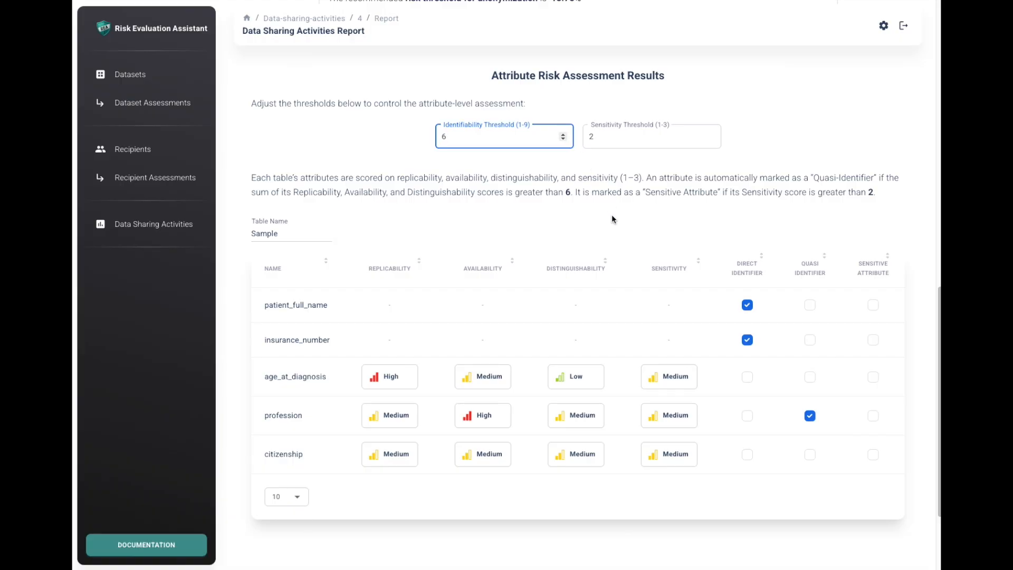
scroll(612, 217, "down", 2)
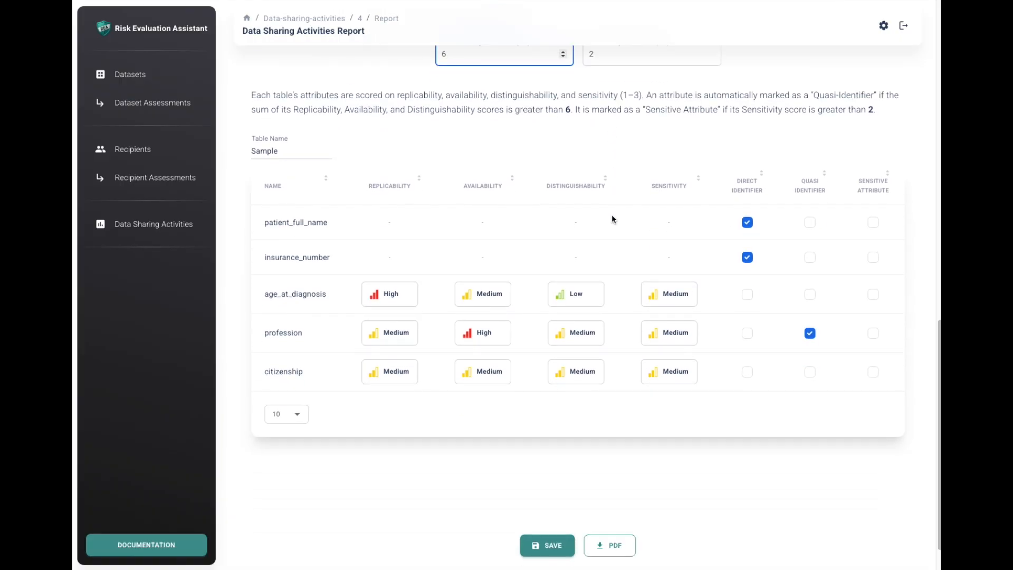
scroll(612, 219, "down", 1)
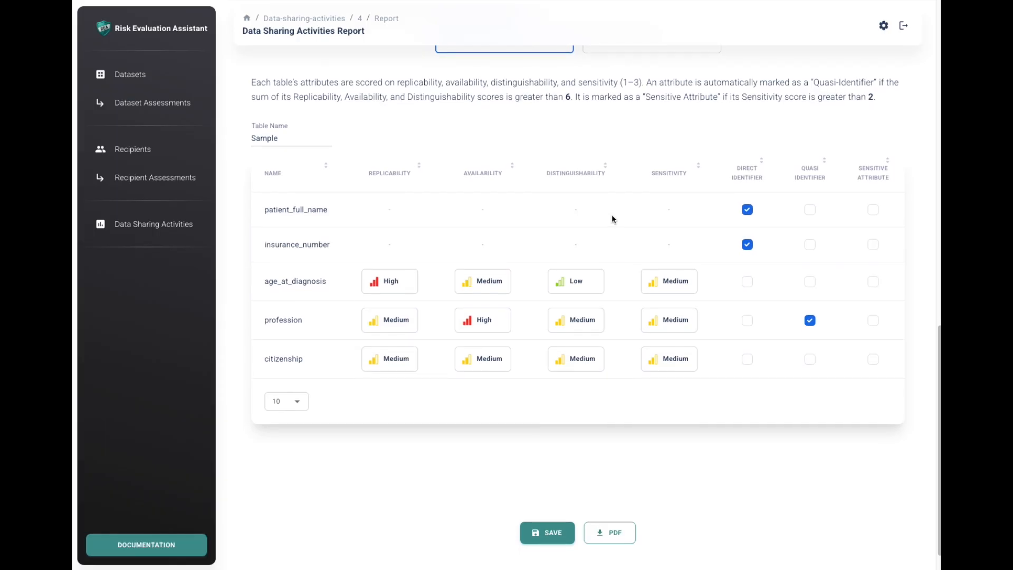